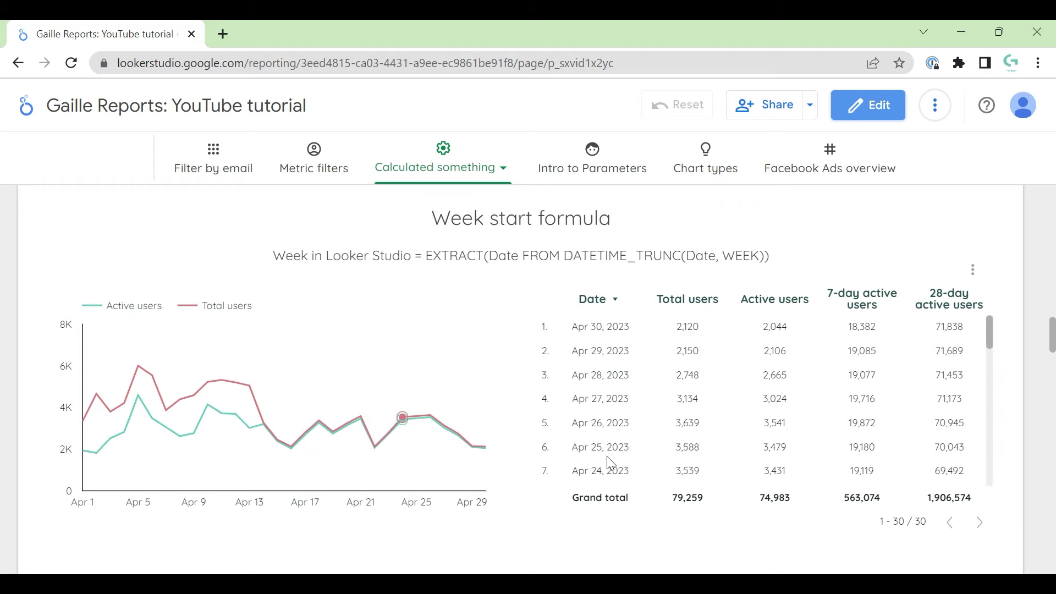
Switch the YouTube tutorial report from viewing into edit mode.
click(875, 110)
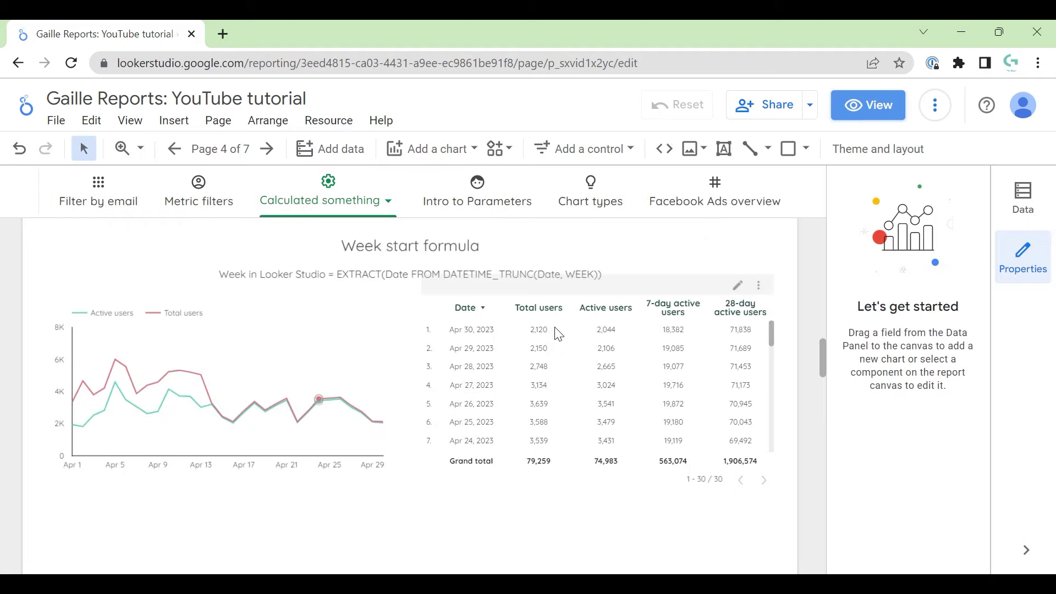
Try Month as the table's dimension, then set it back to Date.
click(498, 312)
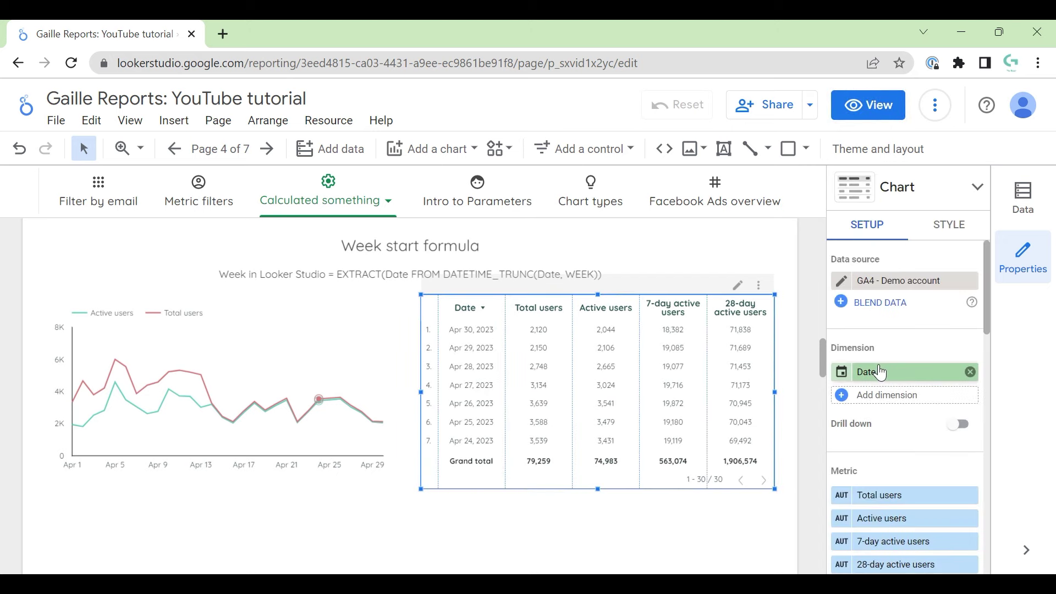
click(884, 368)
click(825, 326)
click(913, 378)
text(mon)
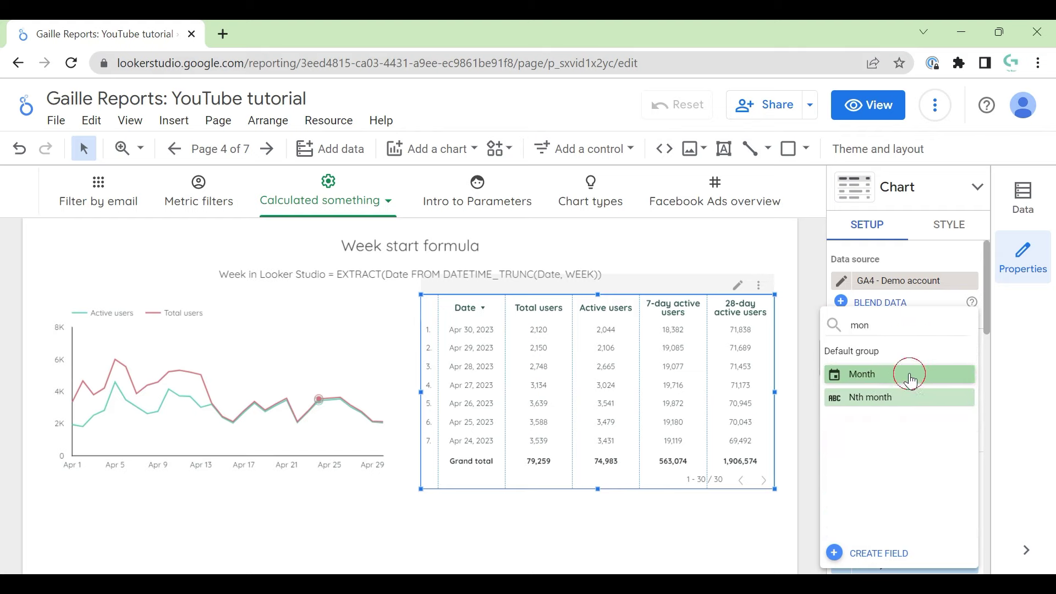
click(909, 376)
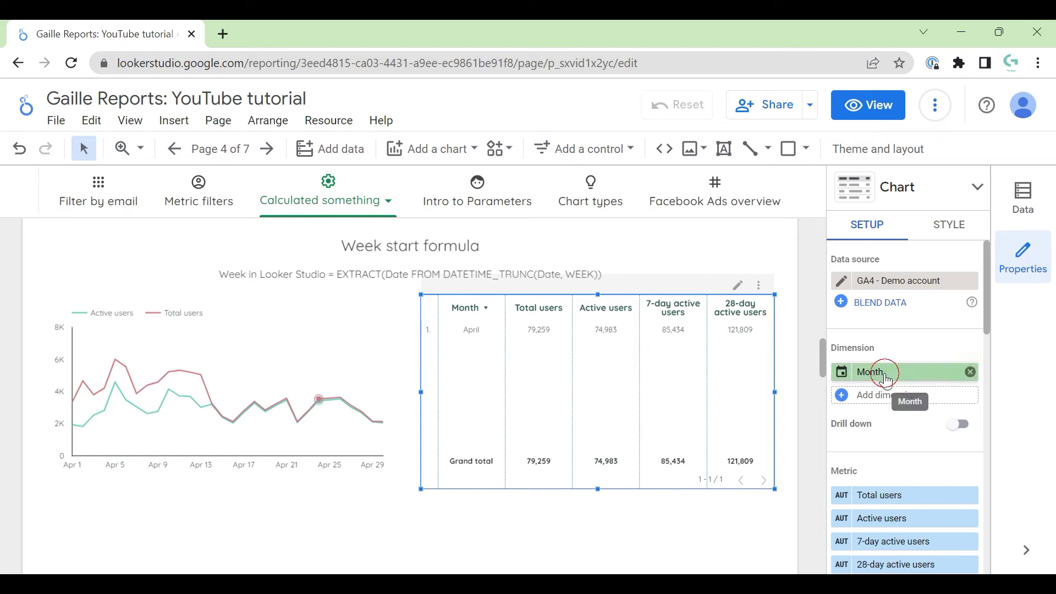
click(881, 379)
text(dat)
click(883, 380)
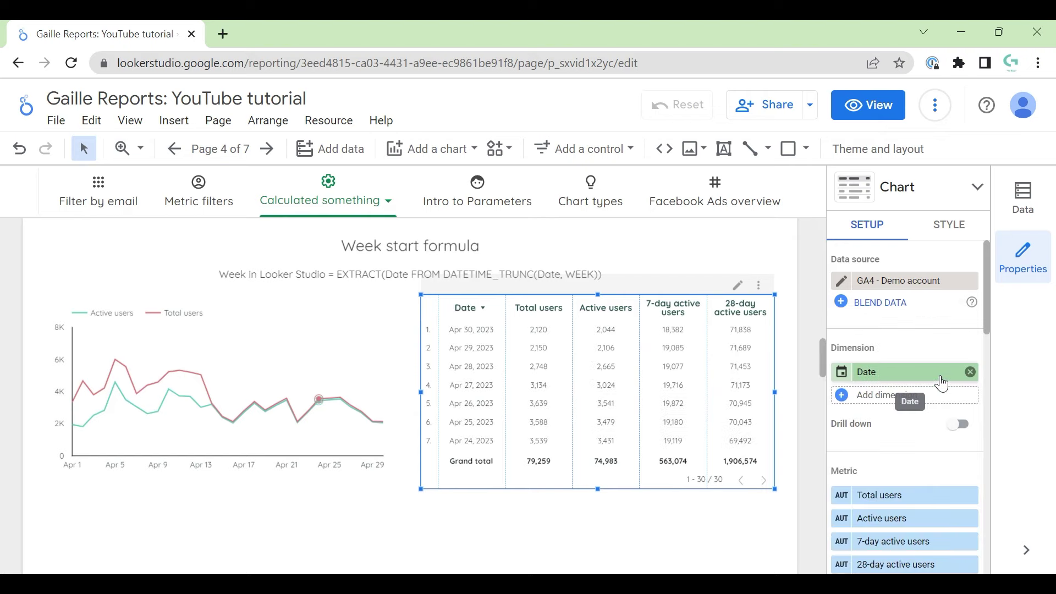
Try the Year Month type on the table's Date dimension.
click(840, 372)
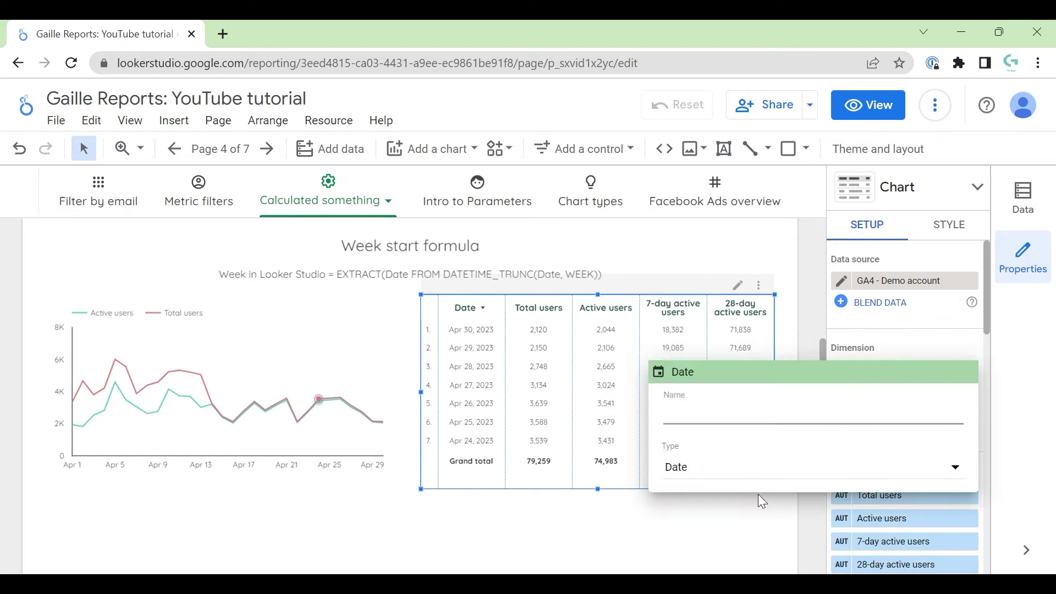
click(771, 467)
mouse_move(775, 441)
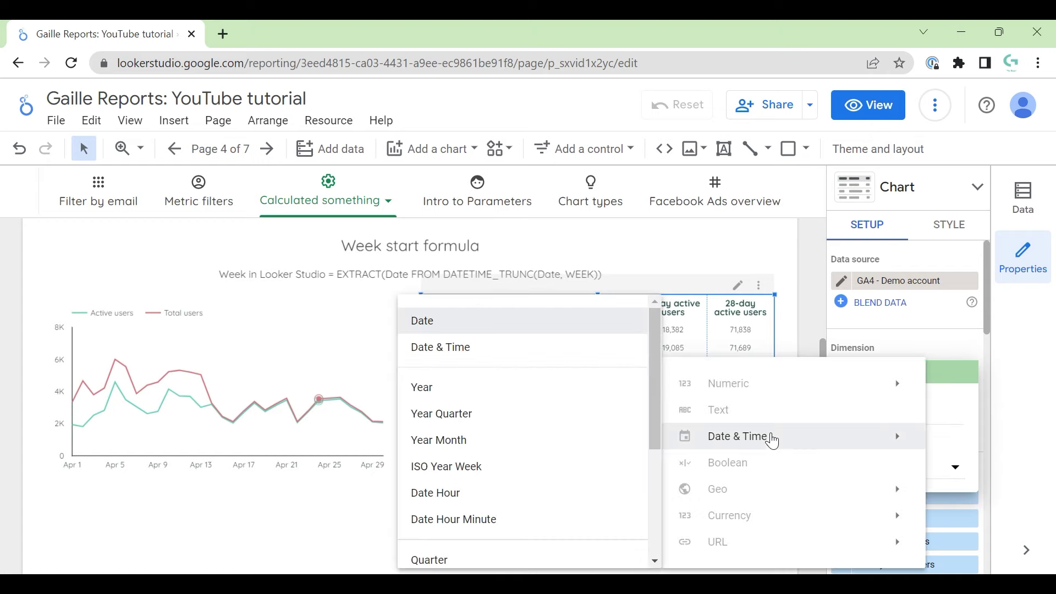
click(465, 439)
click(474, 533)
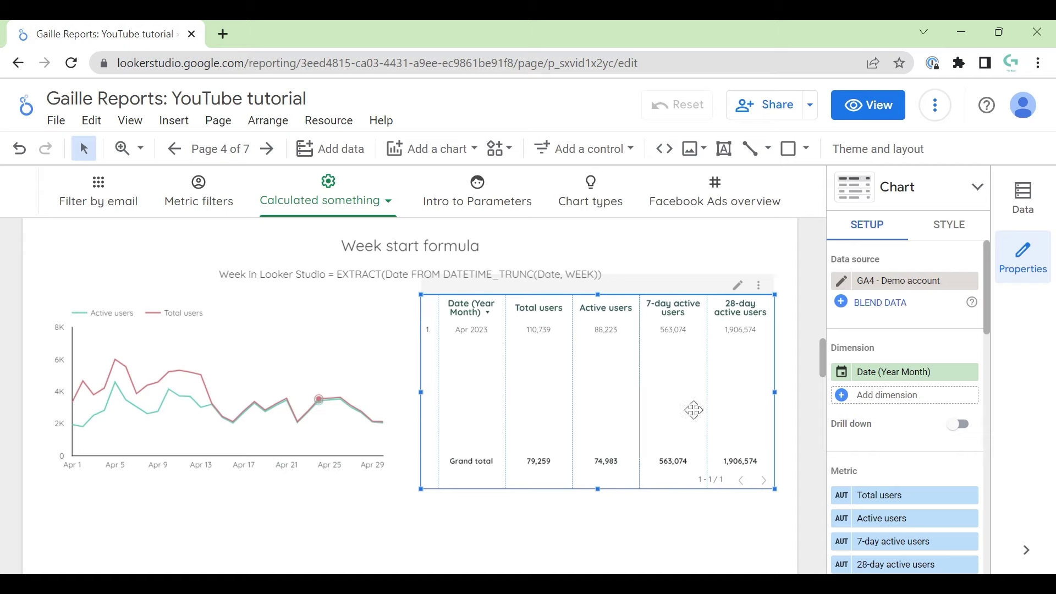
click(840, 375)
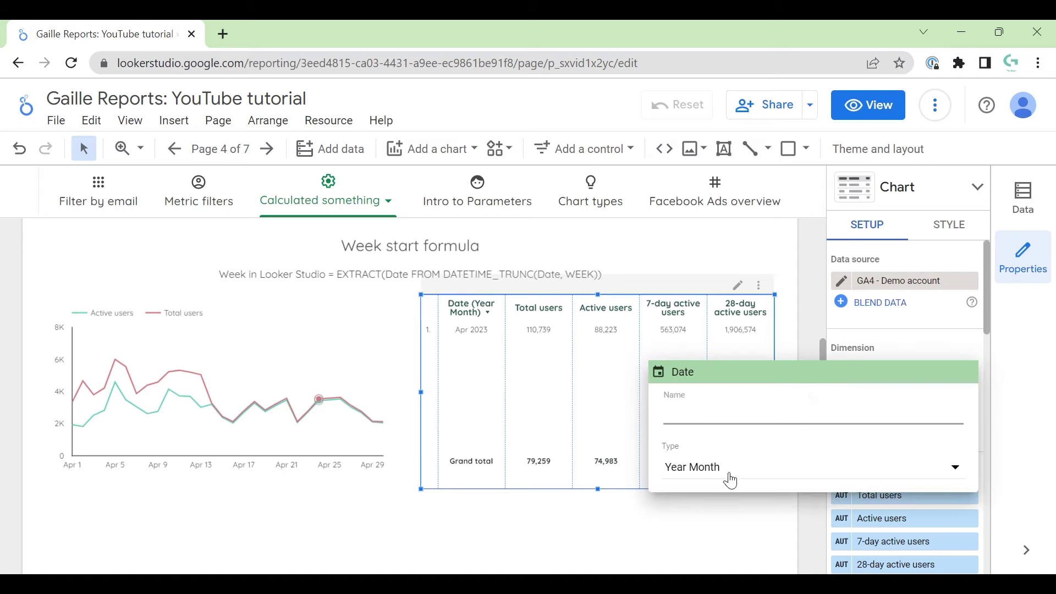
click(727, 519)
Try Week as the table's dimension, then switch back to Date.
click(930, 374)
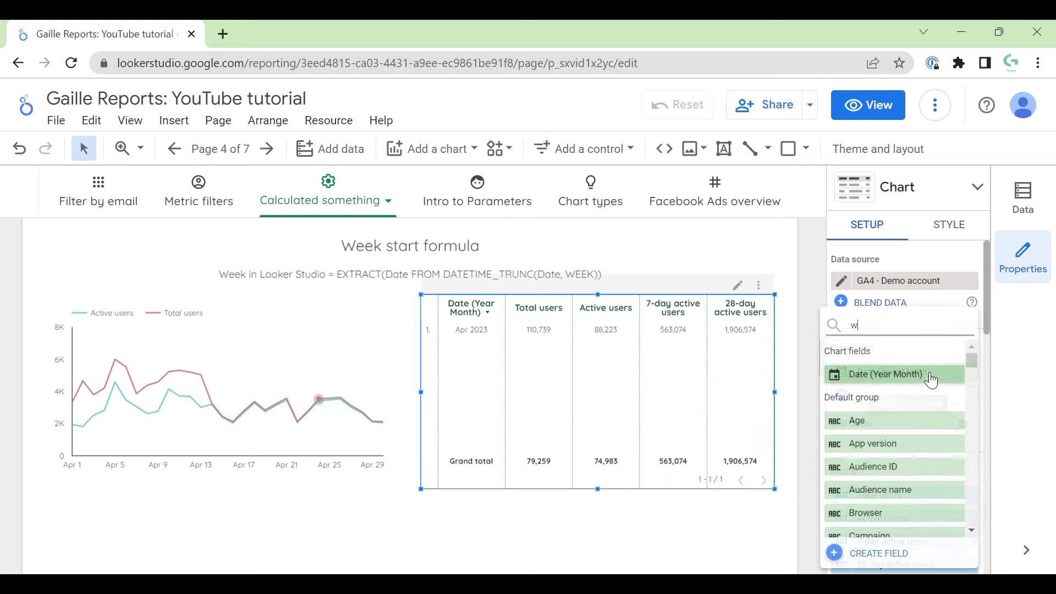
text(wee)
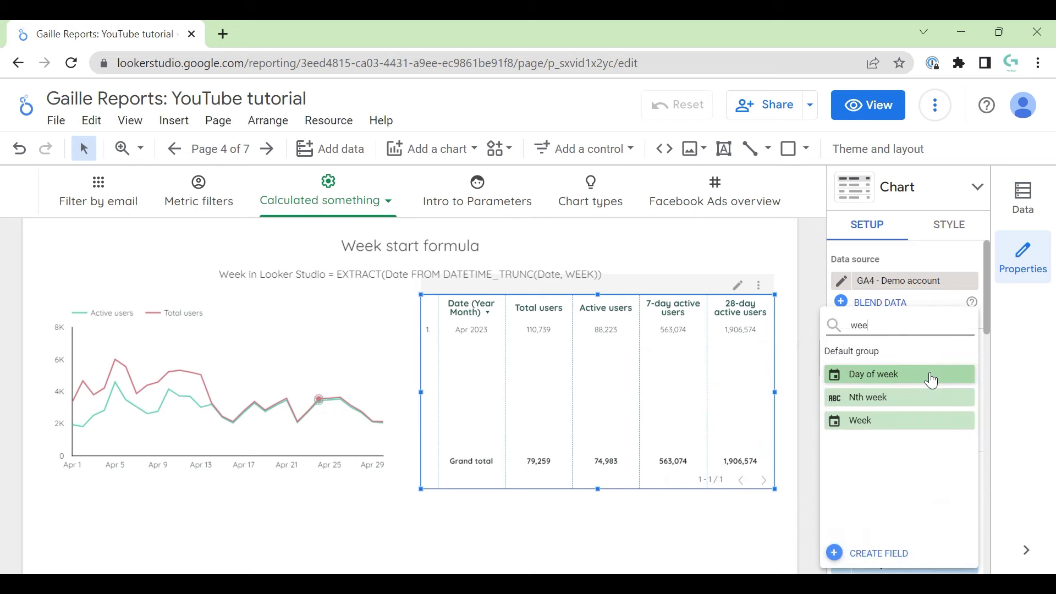
click(891, 422)
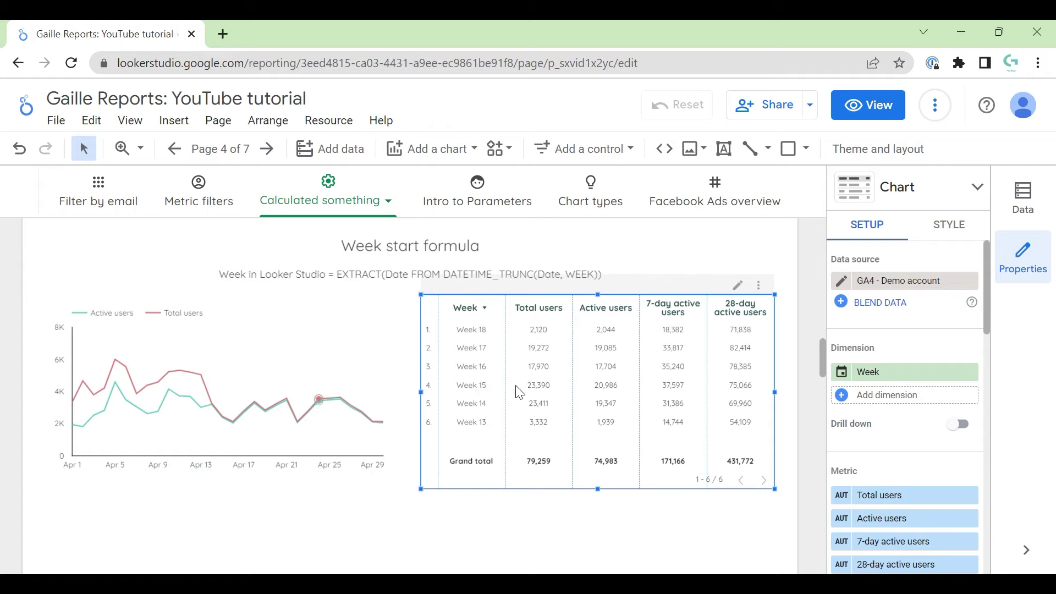
click(897, 379)
text(da)
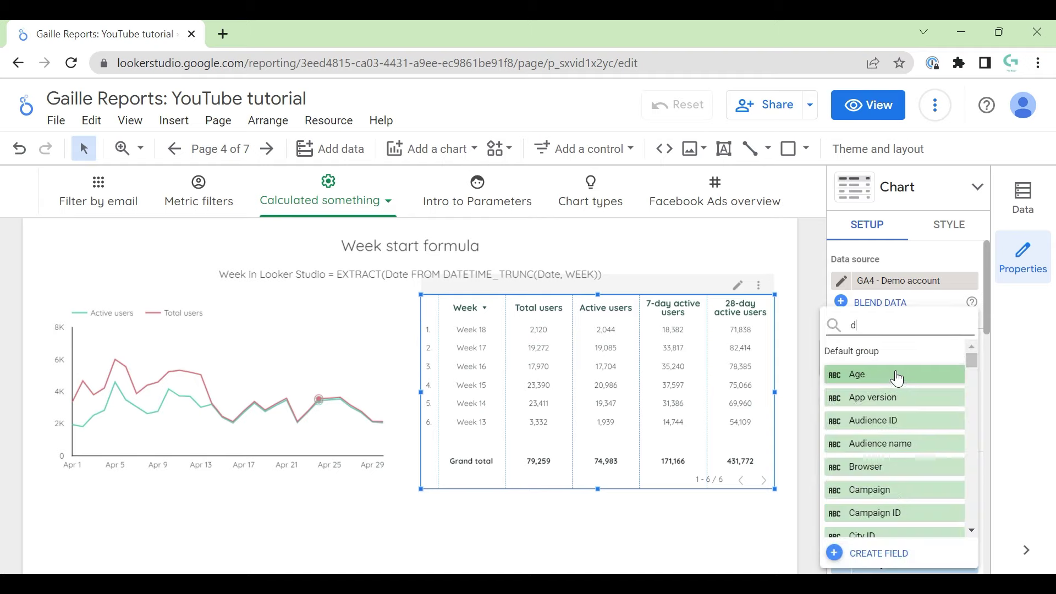
click(905, 380)
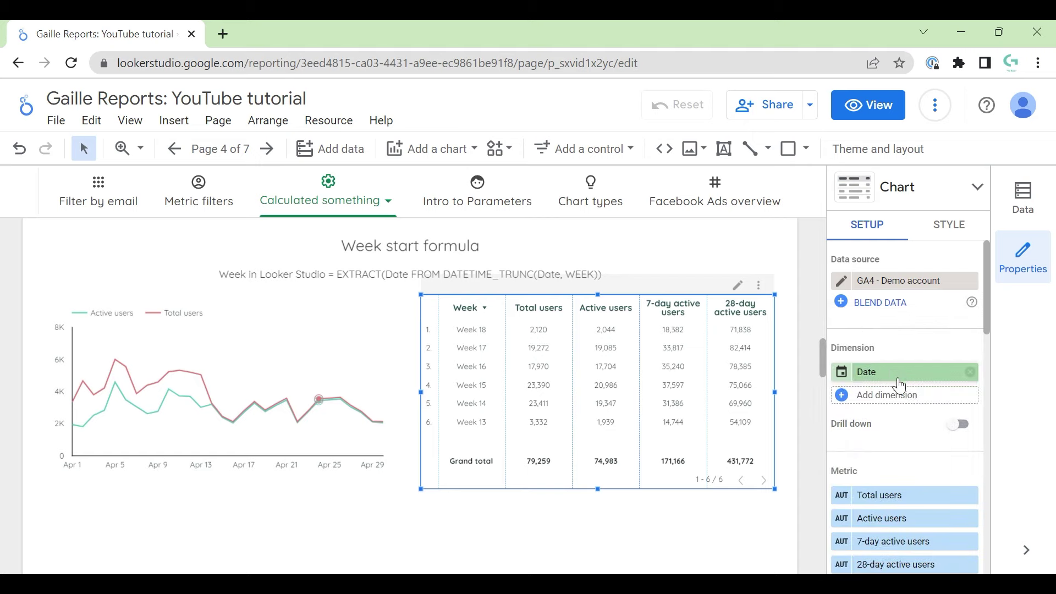
Set the table's Date dimension type to Date & Time > ISO Year Week.
click(900, 374)
click(791, 468)
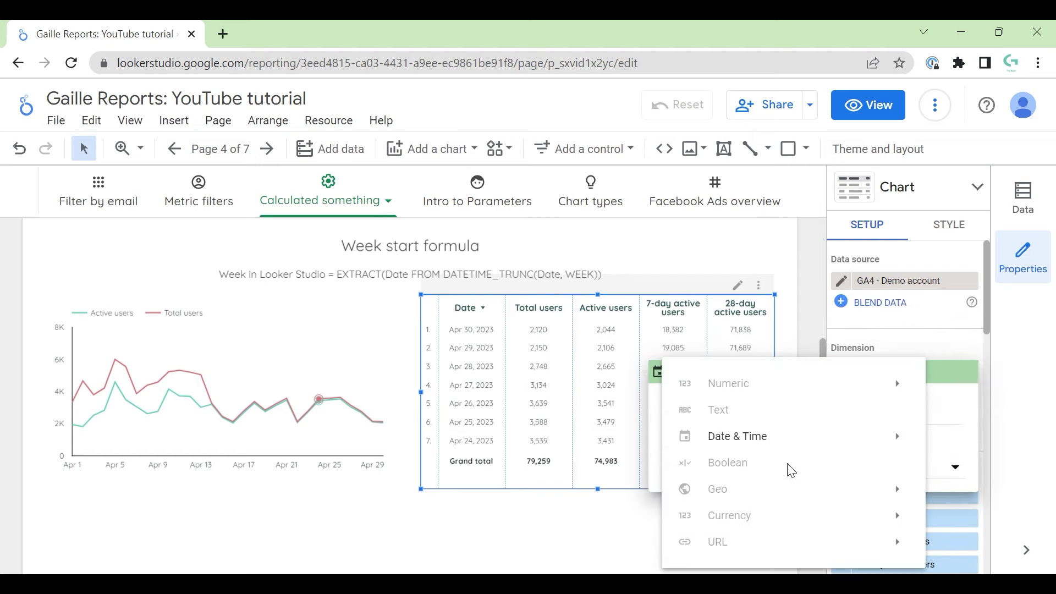
mouse_move(755, 444)
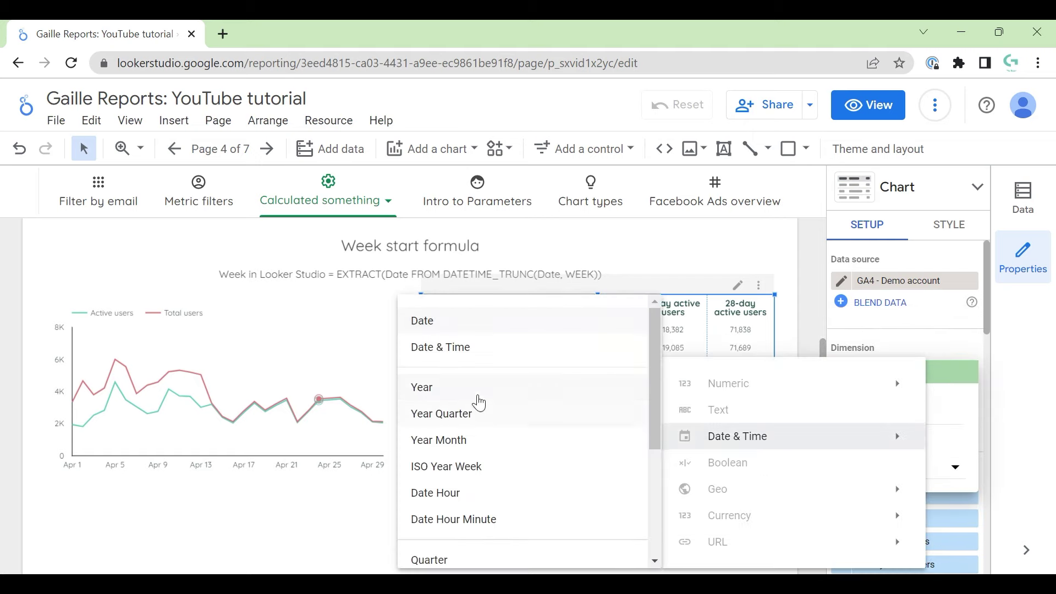
click(511, 480)
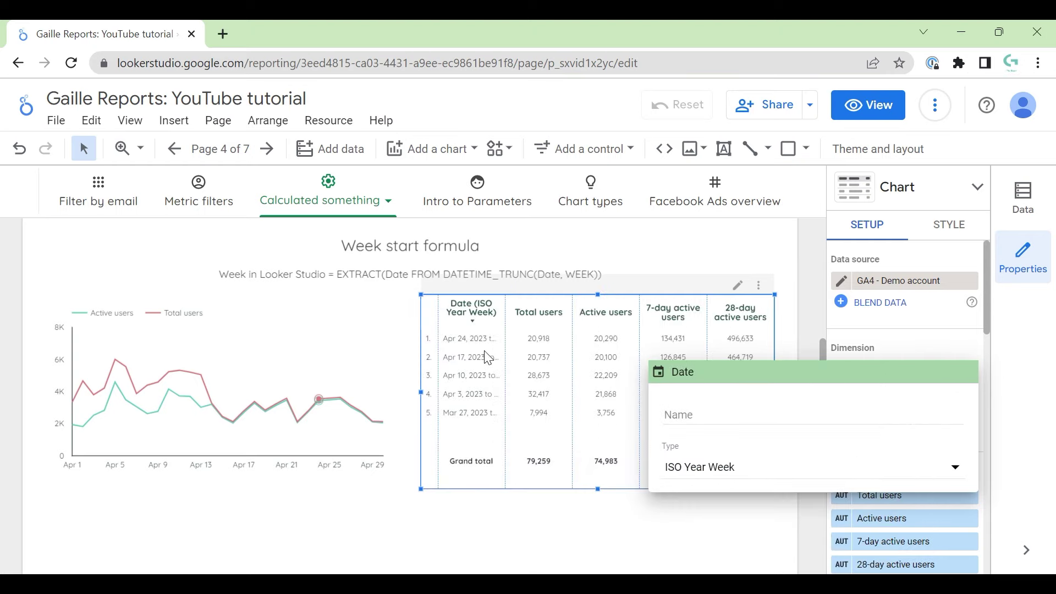
click(482, 358)
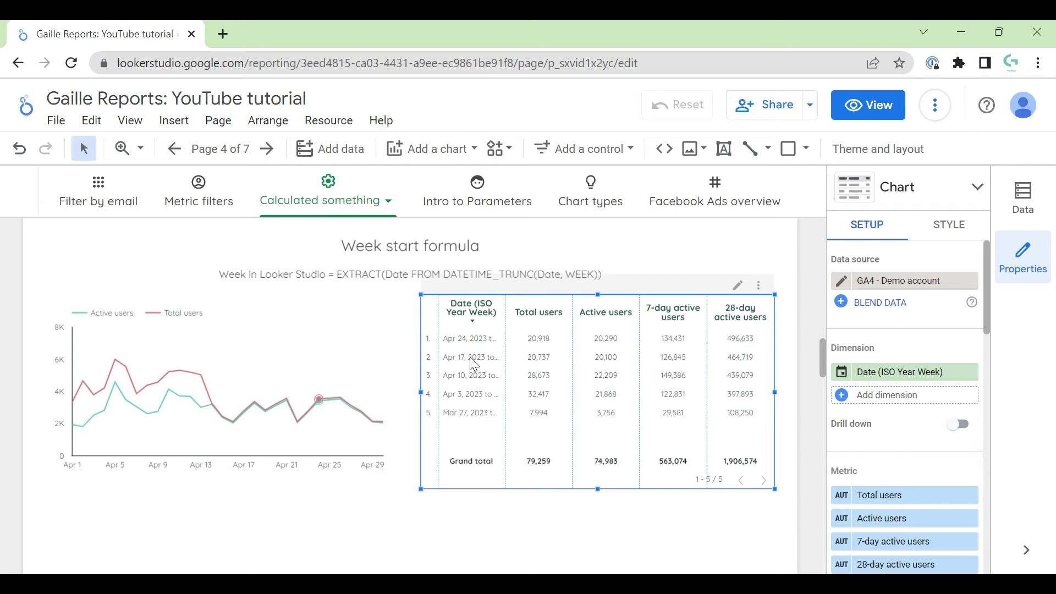
click(337, 429)
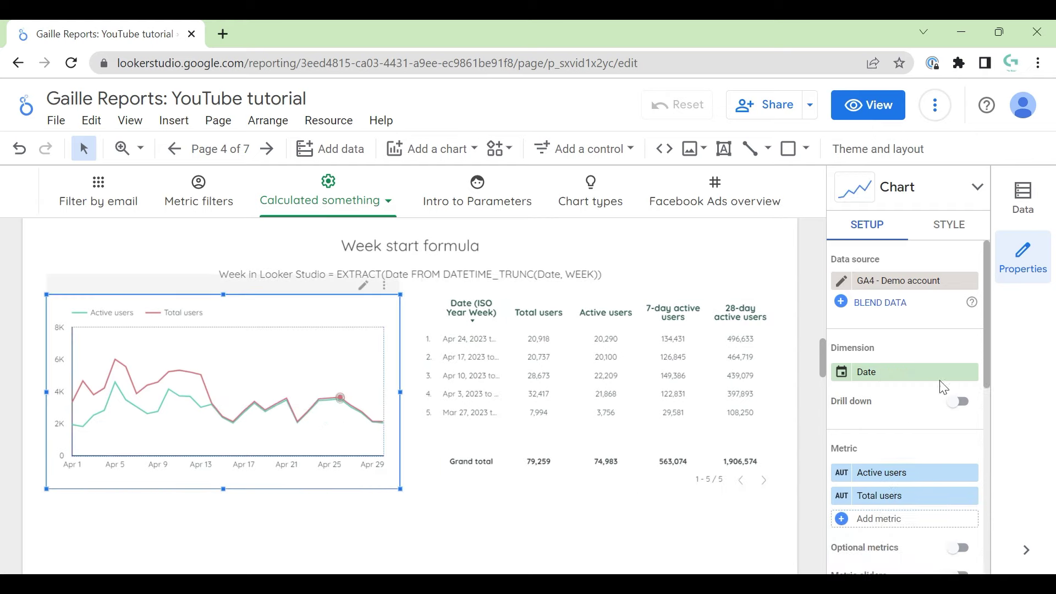
Set the line chart's Date dimension type to ISO Year Week.
click(841, 372)
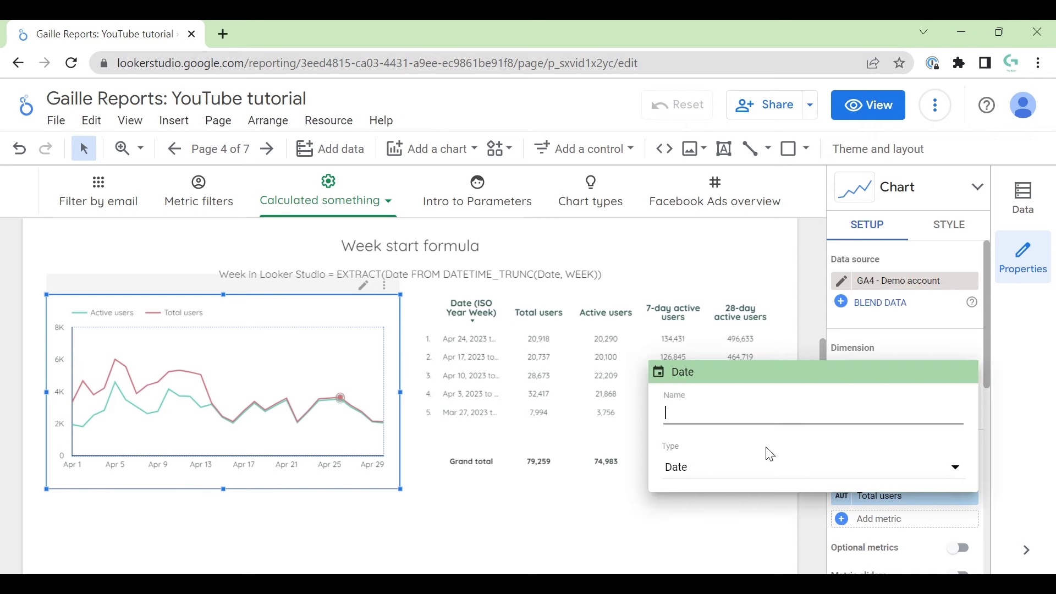
click(769, 467)
mouse_move(772, 445)
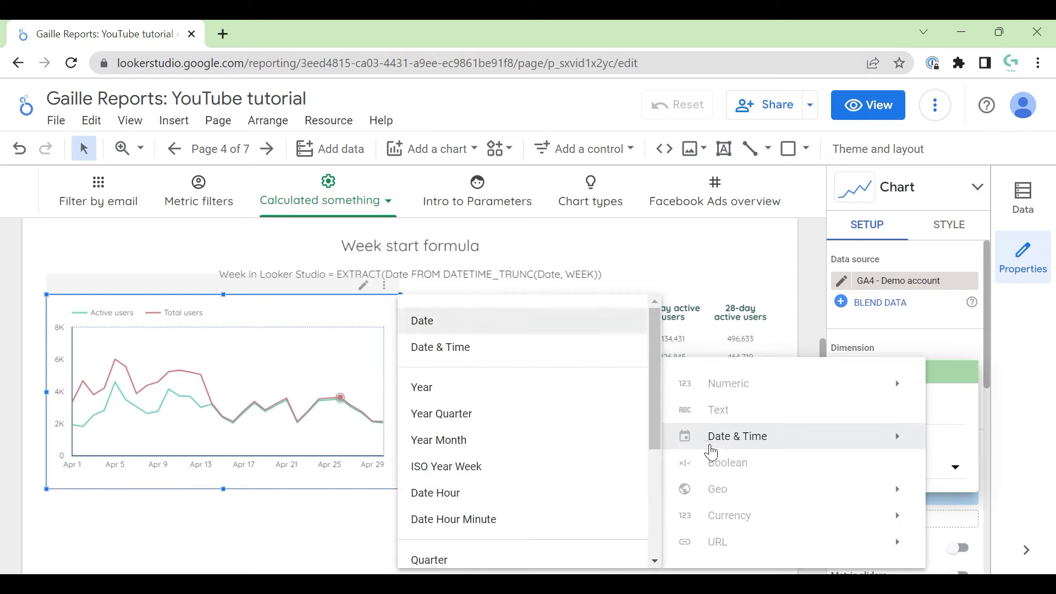
click(486, 464)
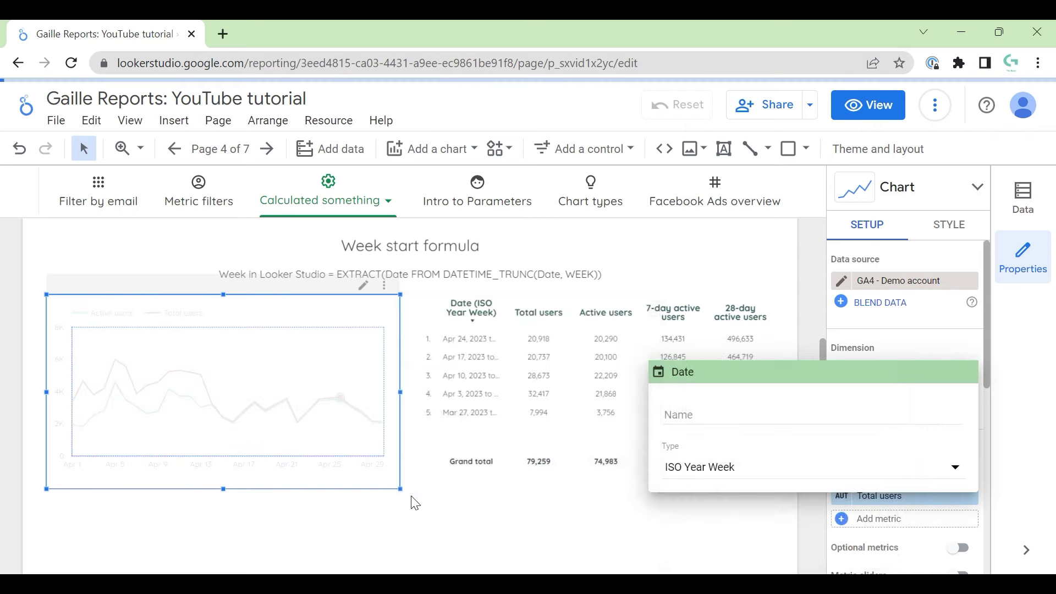
click(415, 527)
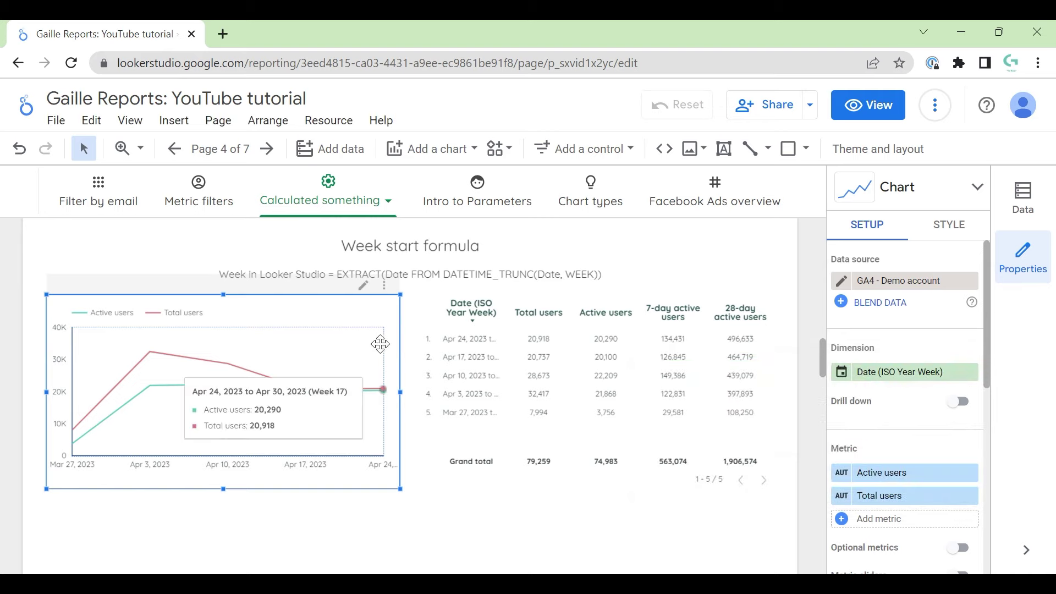
Change the line chart into a column chart, undoing an accidental move.
mouse_move(382, 343)
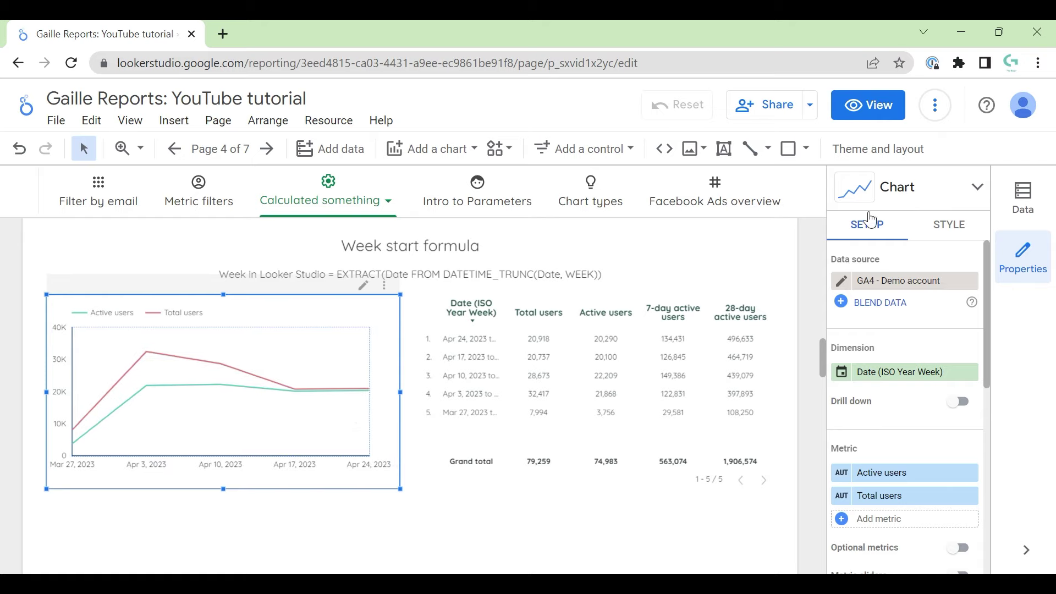
click(977, 189)
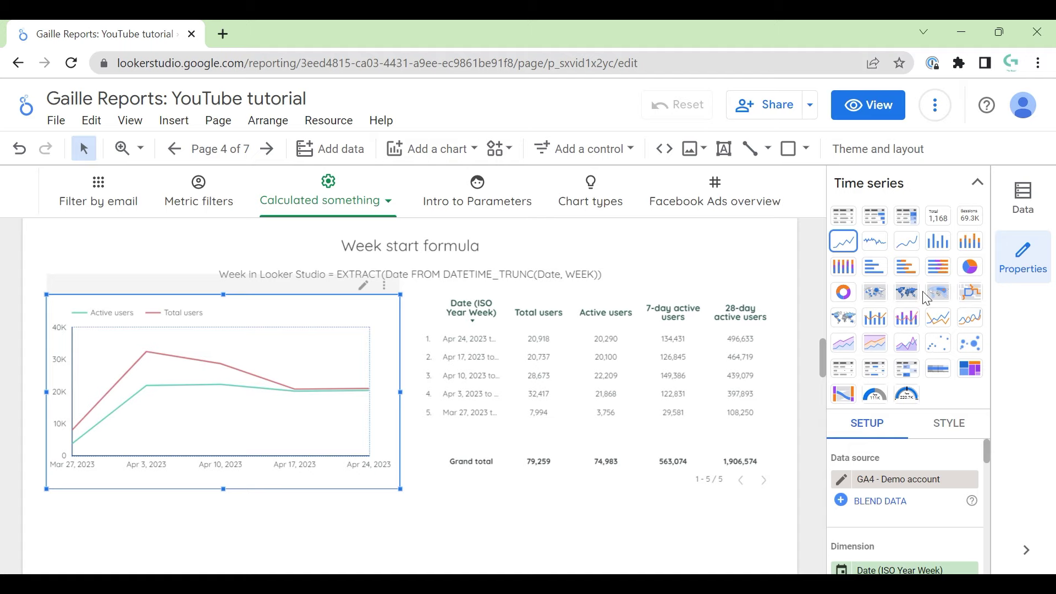
click(937, 245)
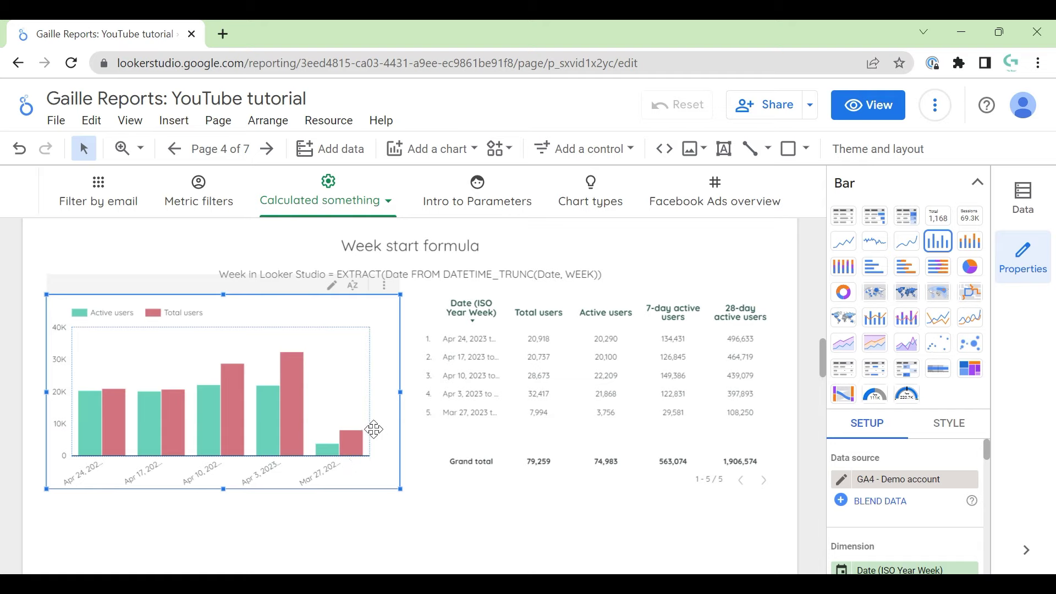
drag(368, 403, 375, 382)
key(ctrl+z)
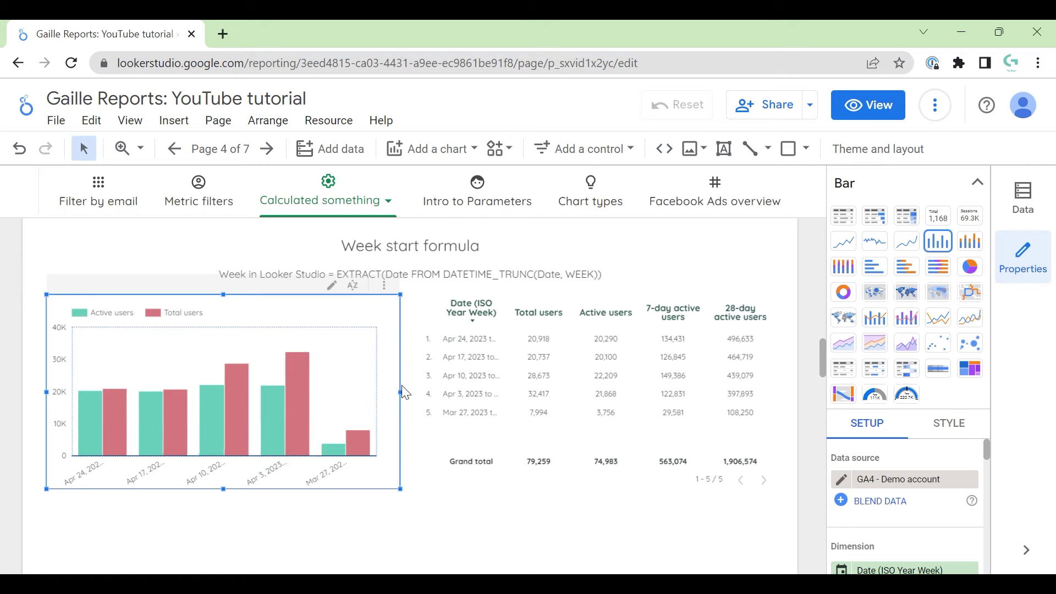
click(544, 542)
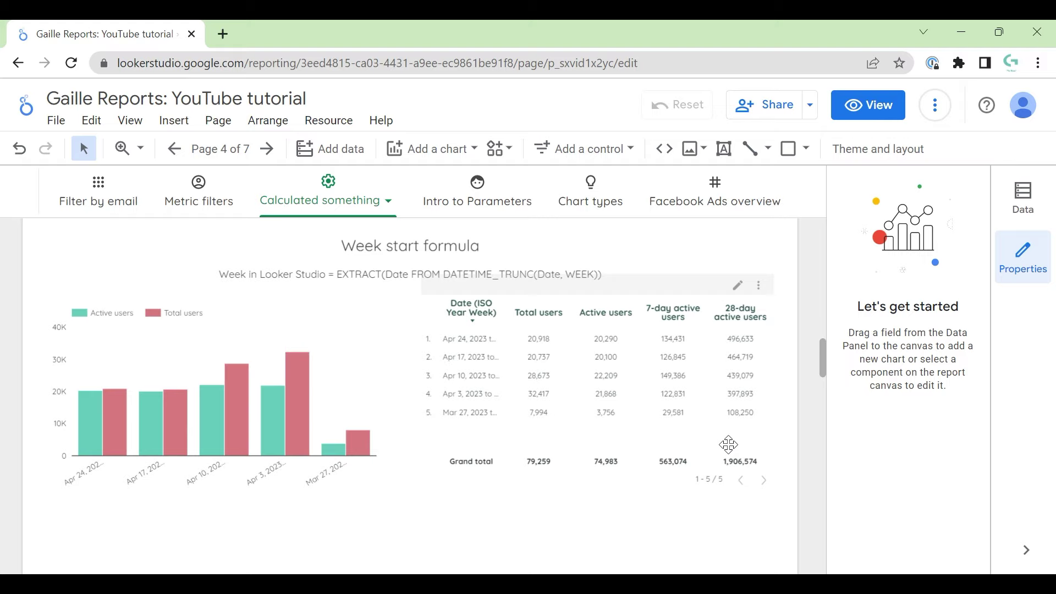
Inspect the EXTRACT part of the formula caption above the charts.
click(549, 417)
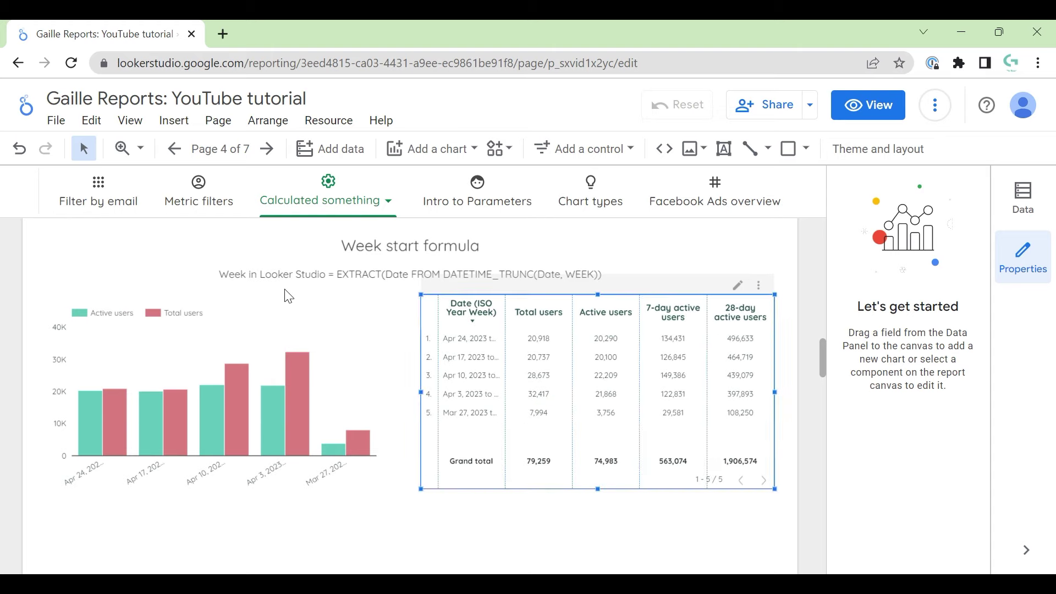
click(248, 272)
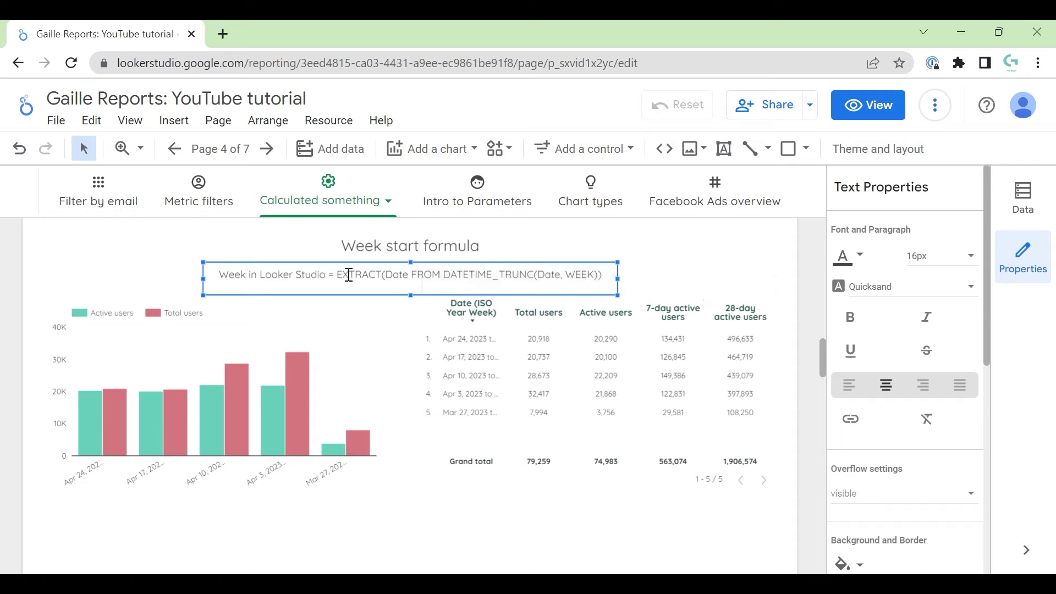
drag(337, 275, 374, 275)
click(444, 272)
Select the weekly table and start adding another dimension from its SETUP fields.
click(503, 335)
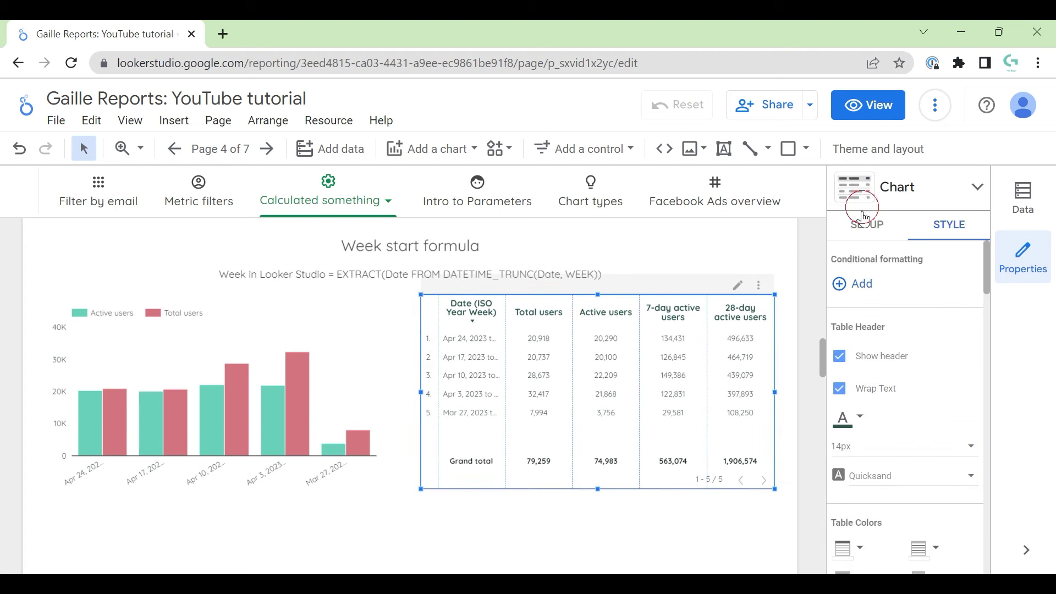
click(856, 189)
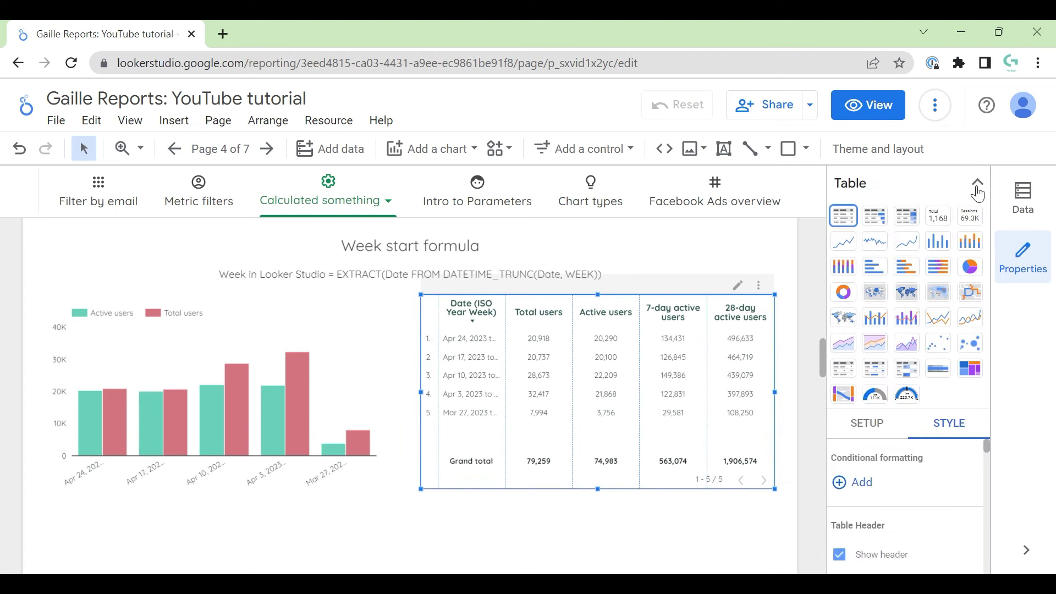
click(713, 294)
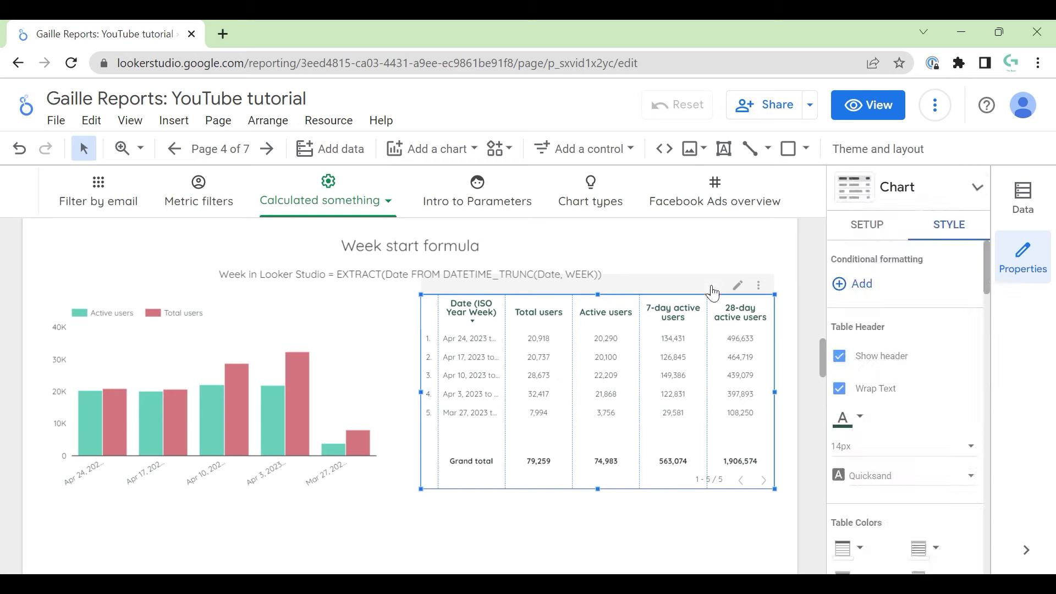
click(861, 224)
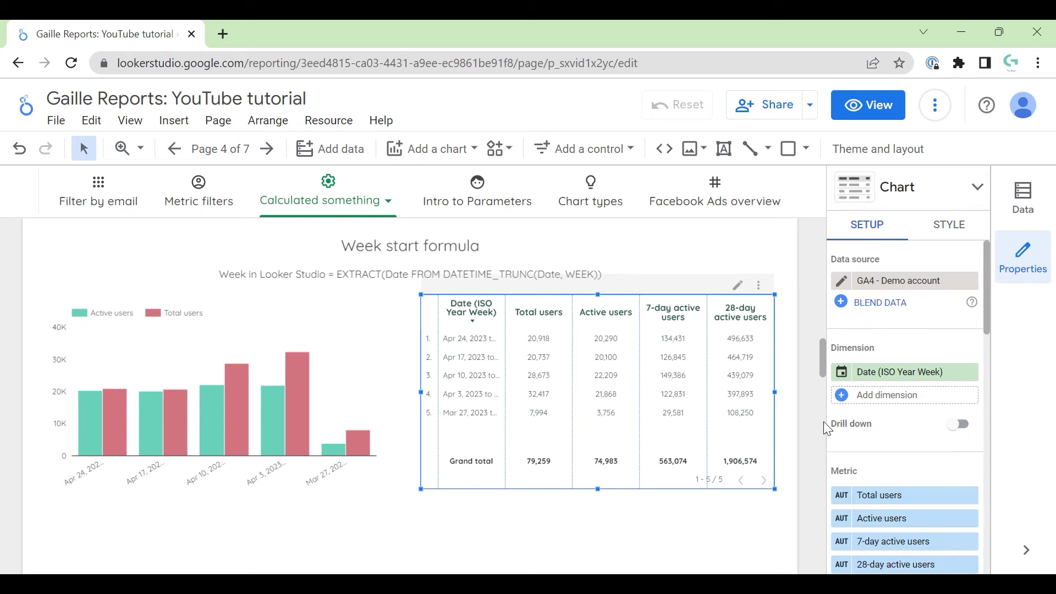
click(896, 395)
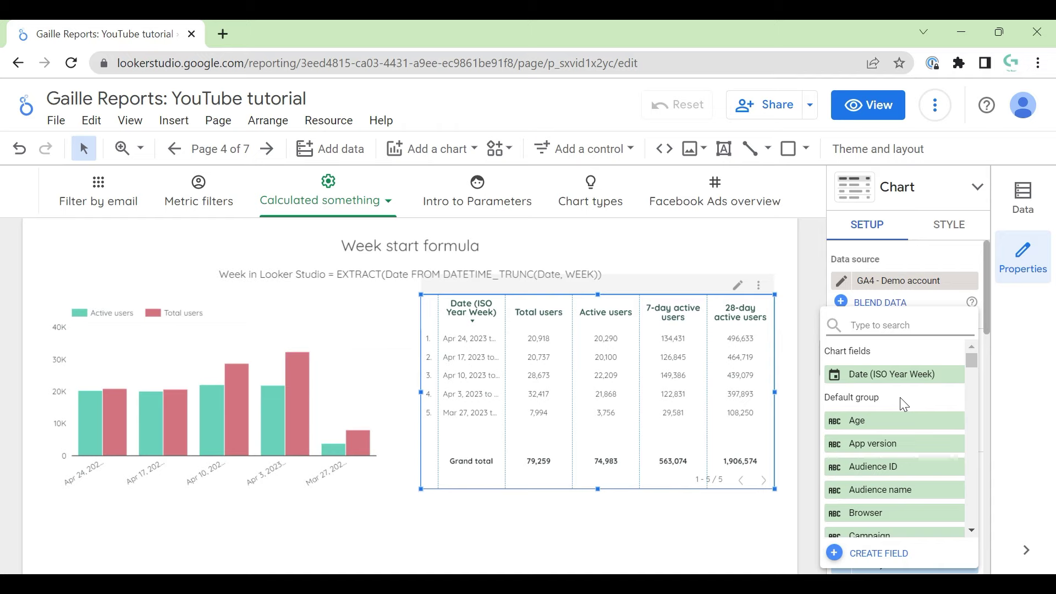
Create a calculated field 'Week 1' with formula DATETIME_TRUNC(Date,WEEK).
click(902, 555)
text(Week 1)
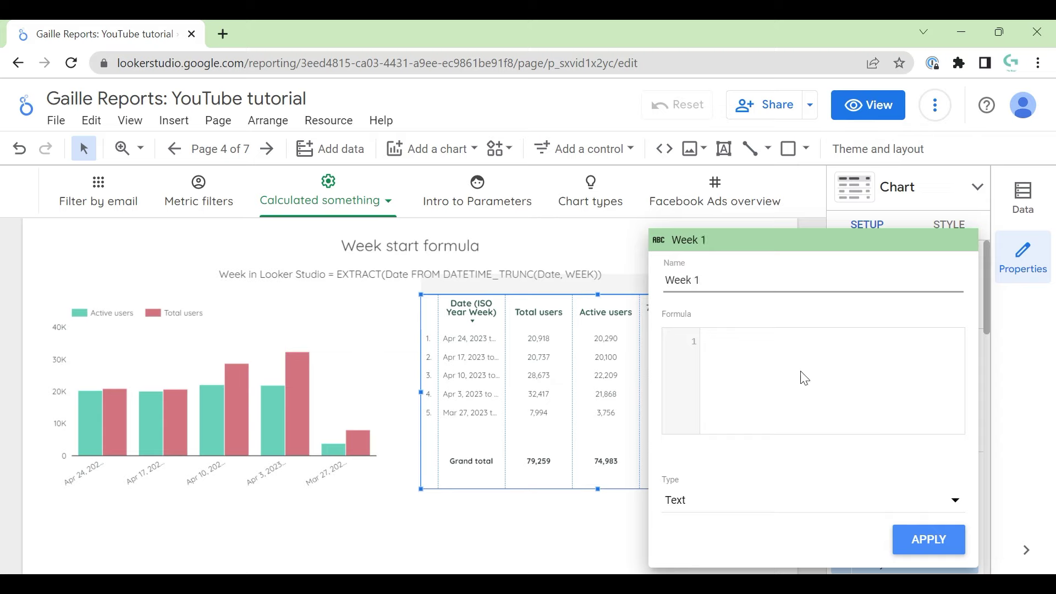
click(818, 378)
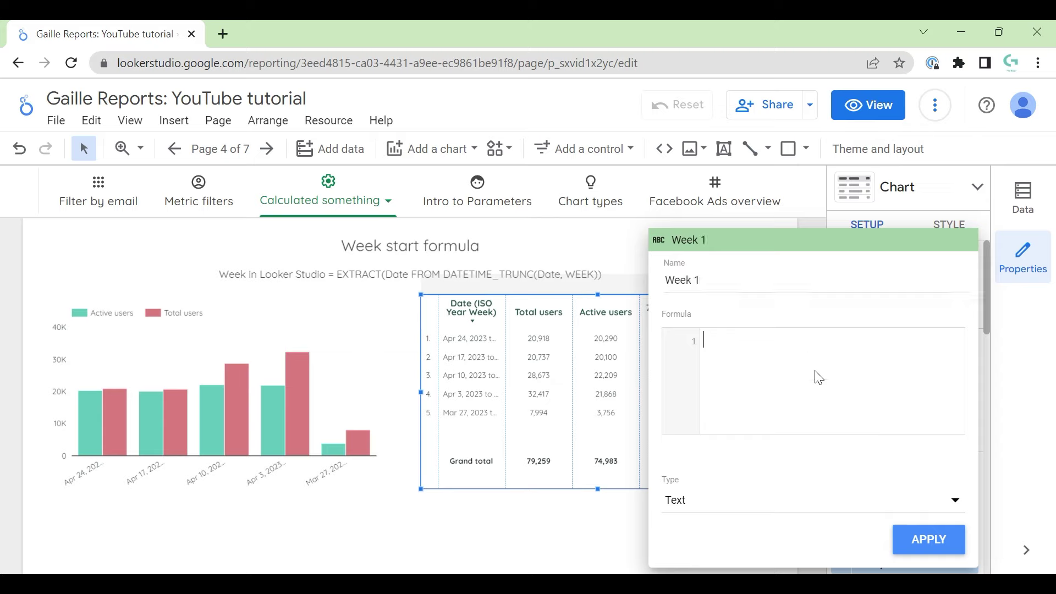
text(Date)
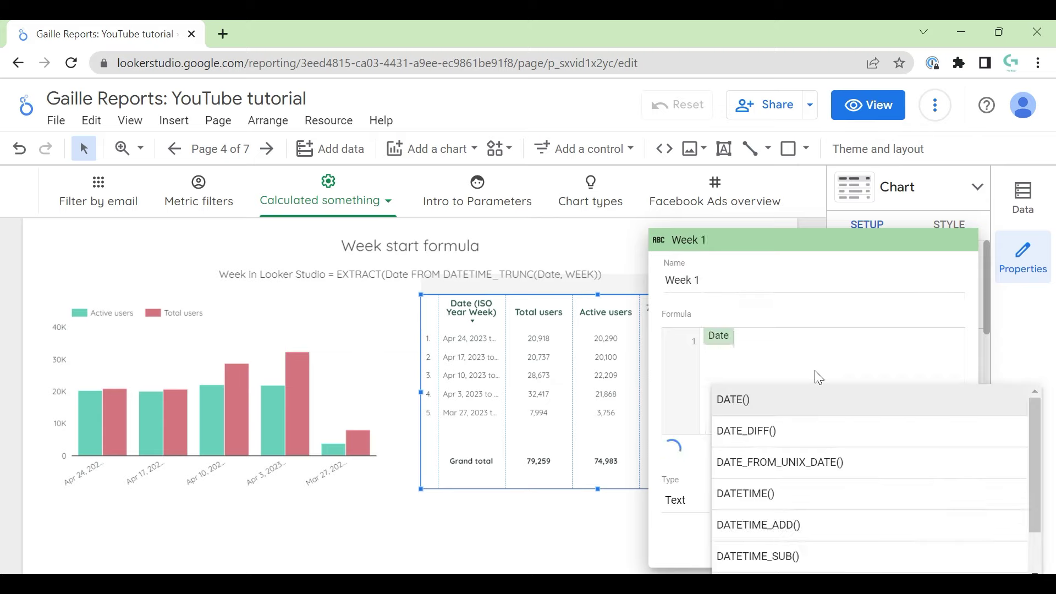
text(t)
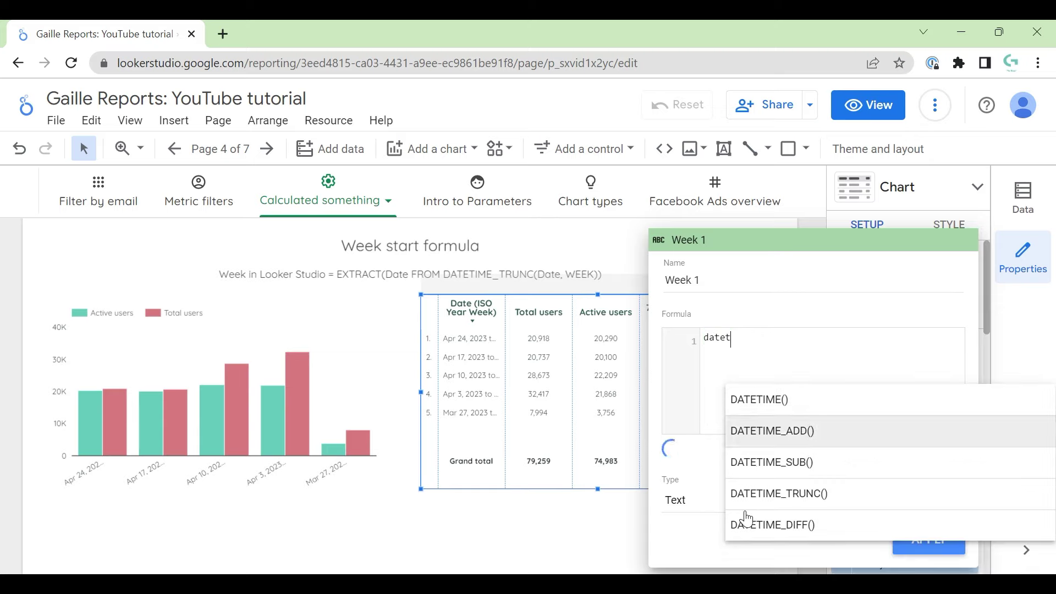
click(809, 493)
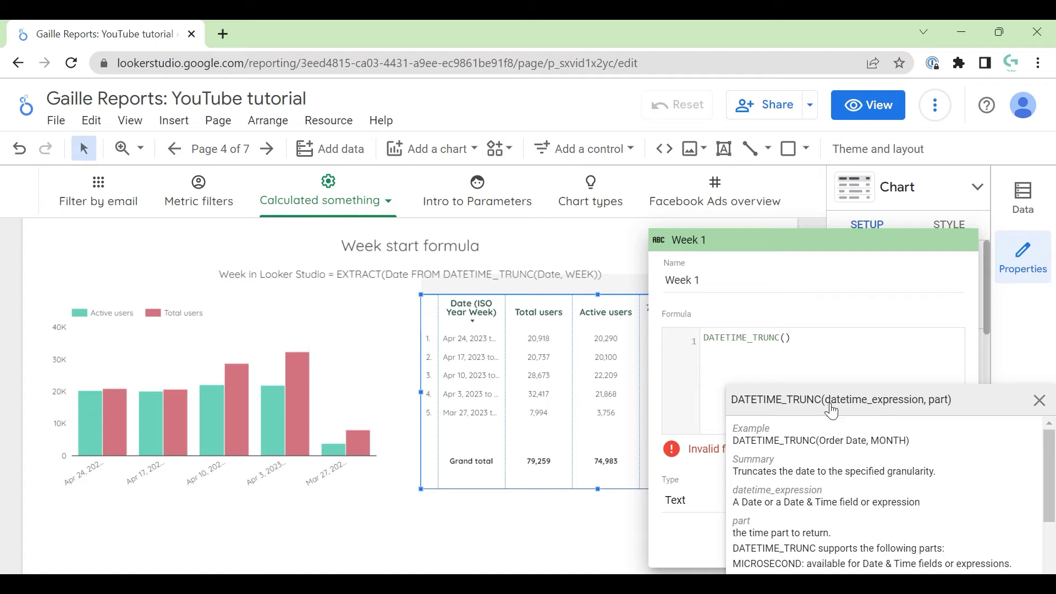
text(ate)
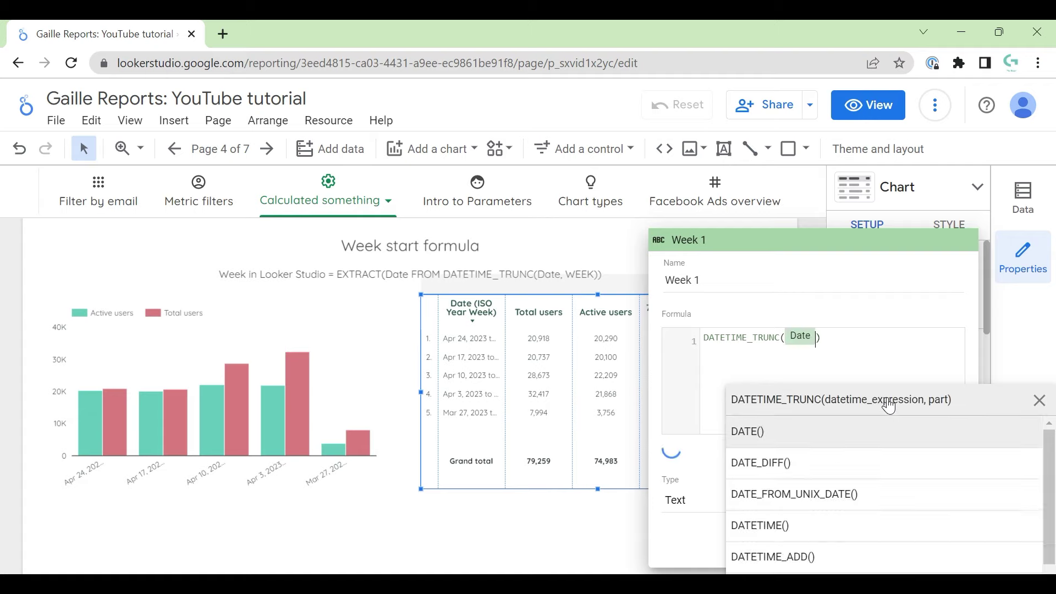
text(,)
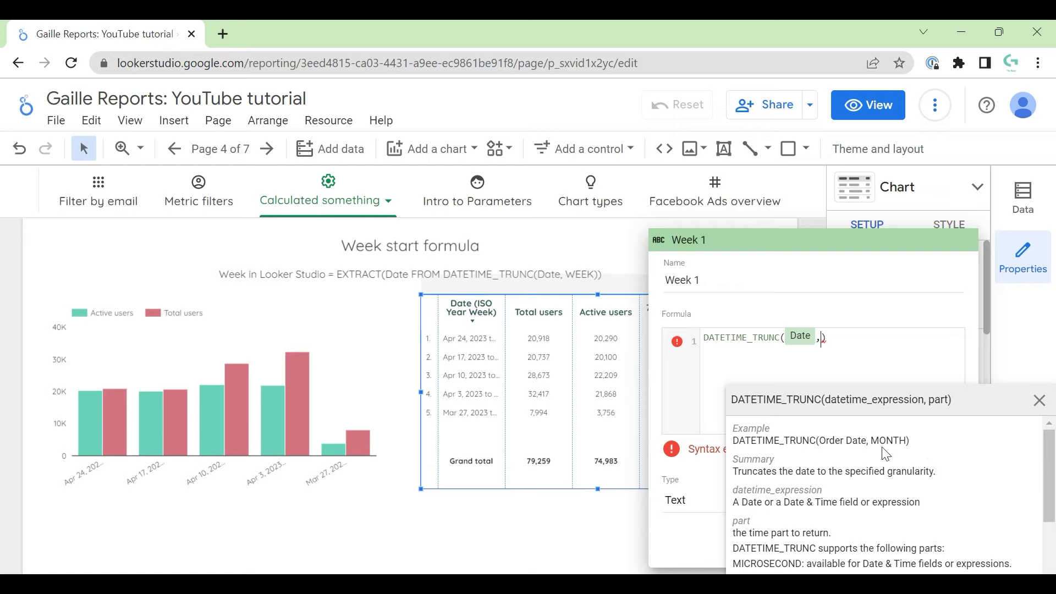
scroll(885, 462, down, 2)
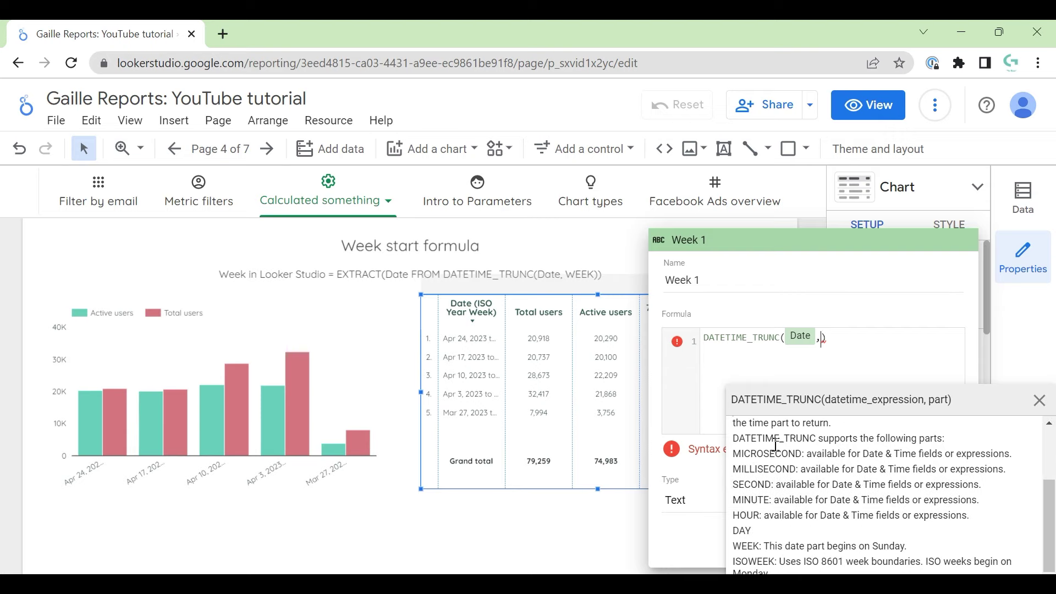
scroll(783, 506, down, 1)
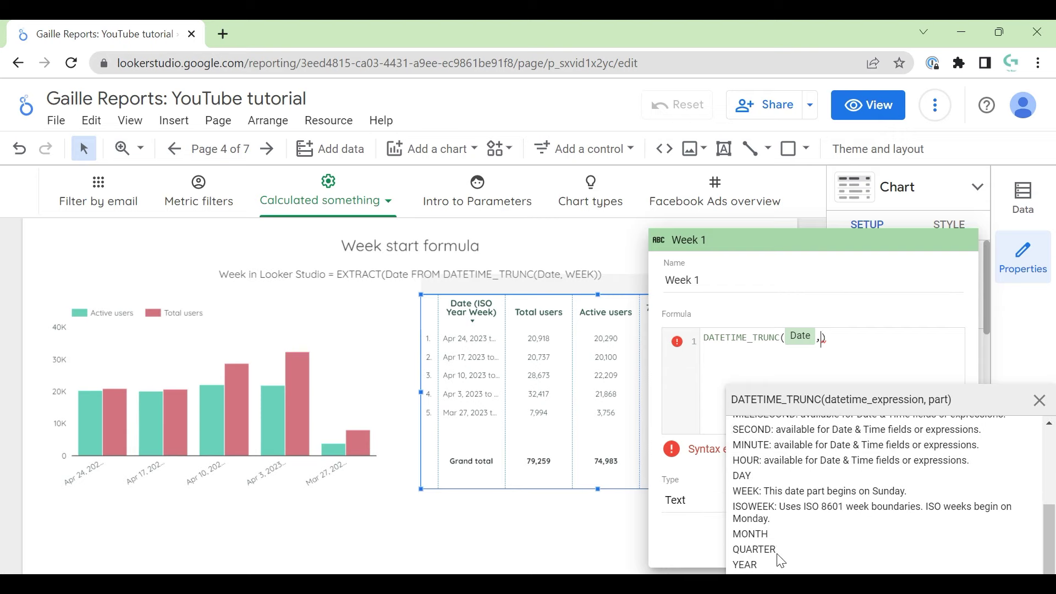
scroll(813, 542, up, 3)
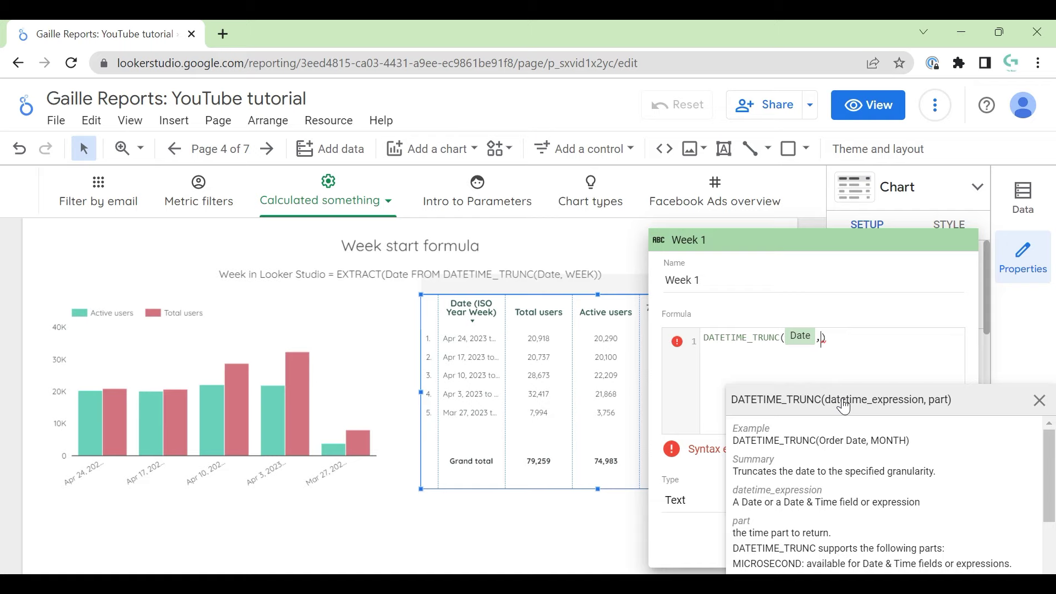
text(WEEK)
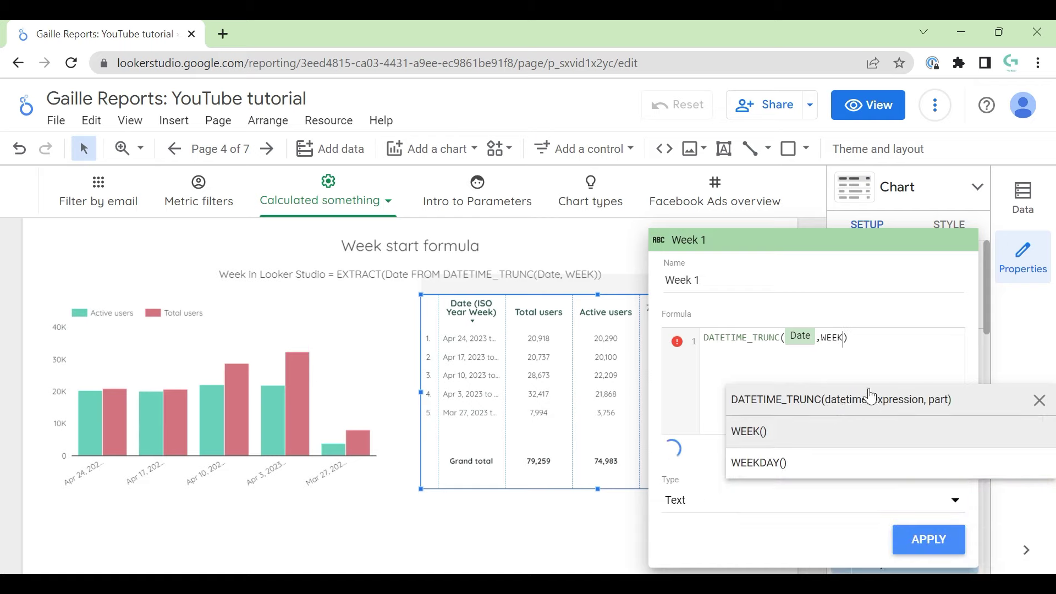
click(913, 342)
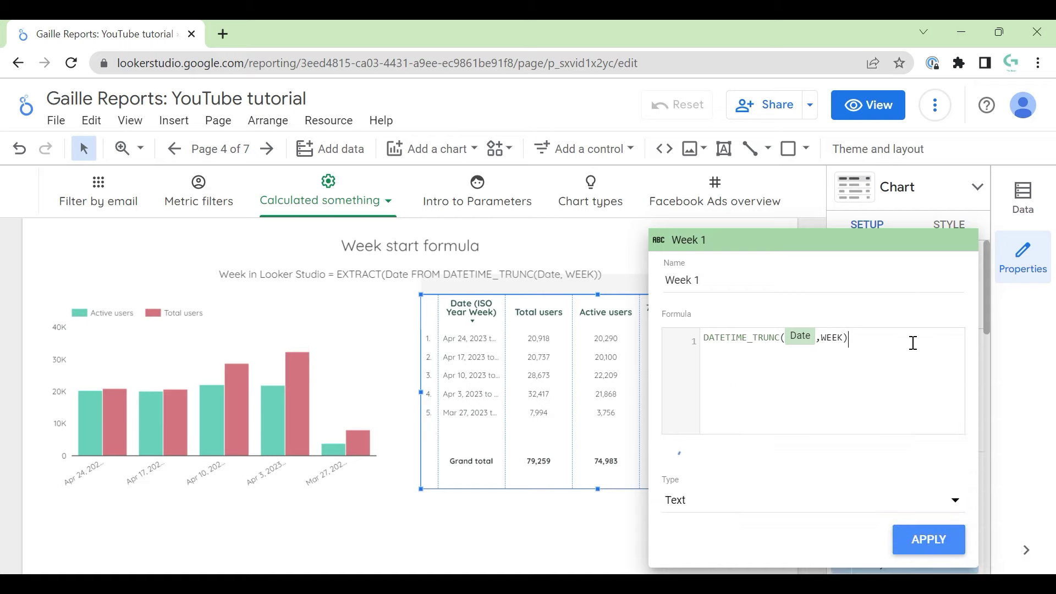
Apply Week 1 to the table and remove the Active, 7-day and 28-day active users metrics.
click(924, 546)
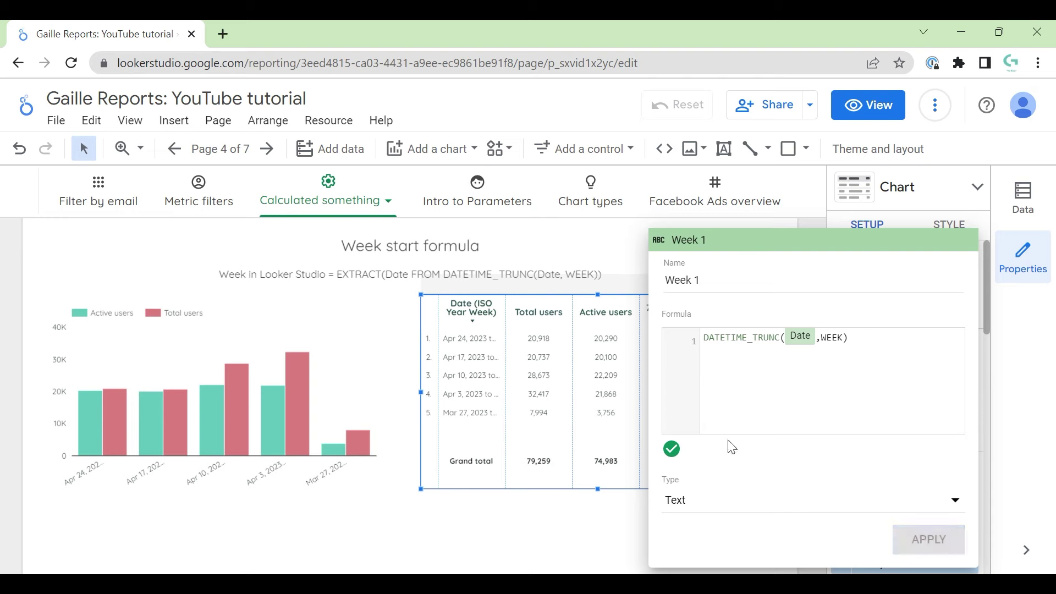
click(584, 384)
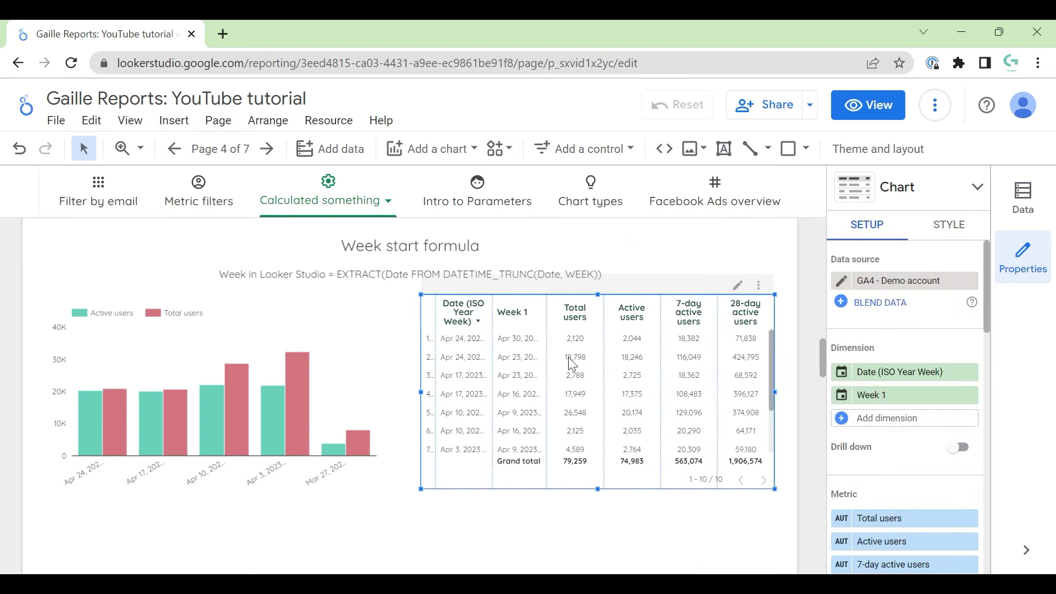
scroll(984, 517, down, 1)
click(971, 487)
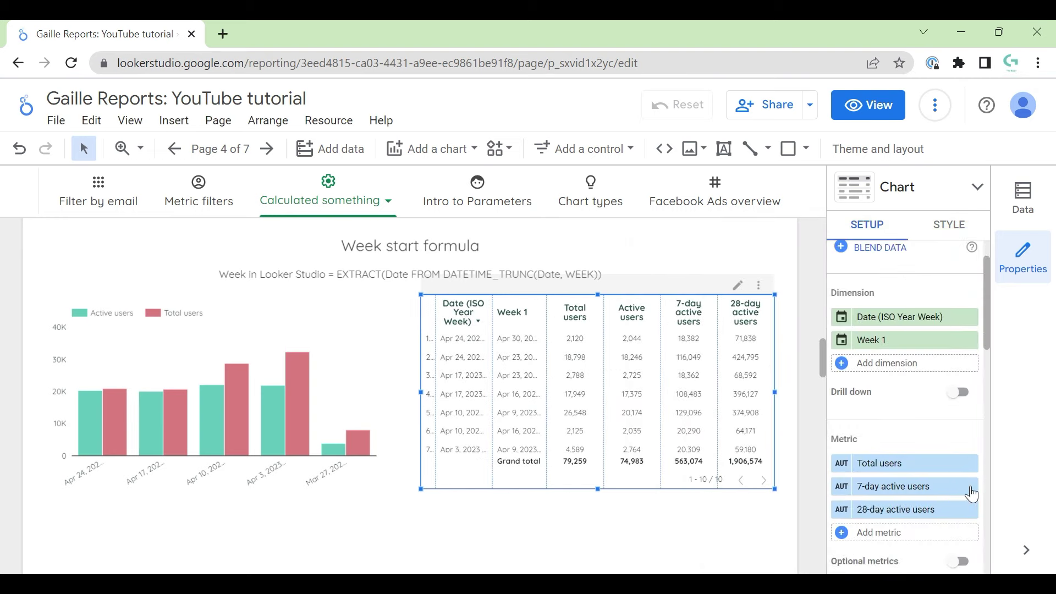
click(971, 491)
click(970, 488)
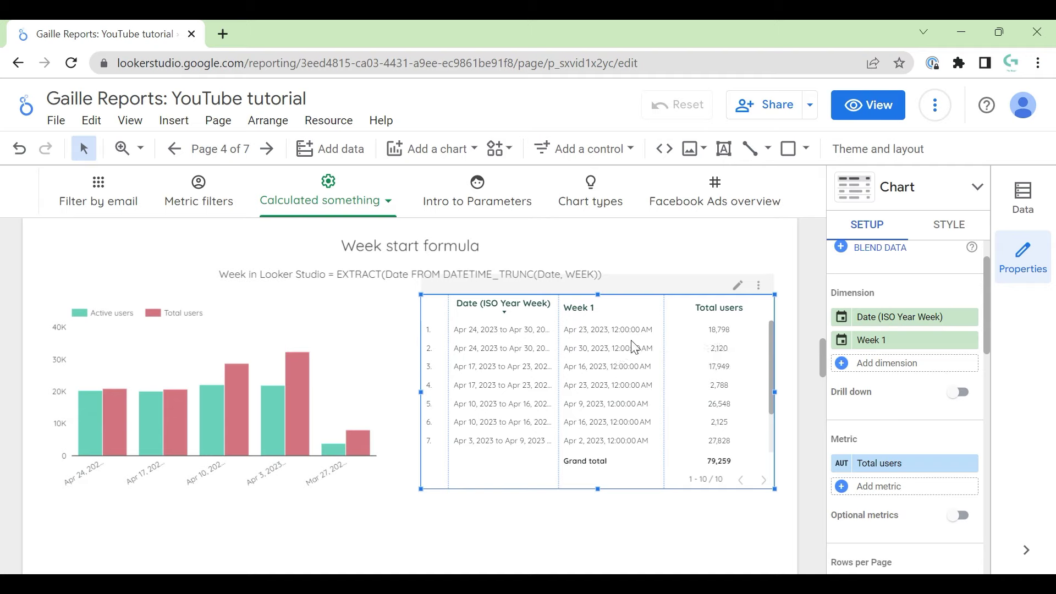
Change Week 1's type to Date & Time > Date and apply it.
click(841, 341)
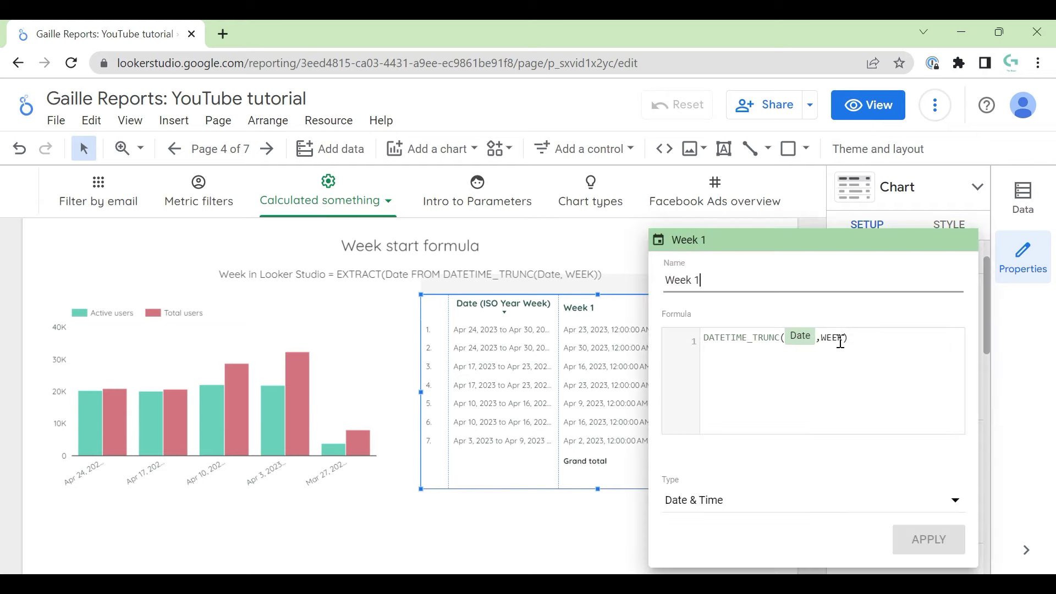
click(749, 504)
mouse_move(707, 434)
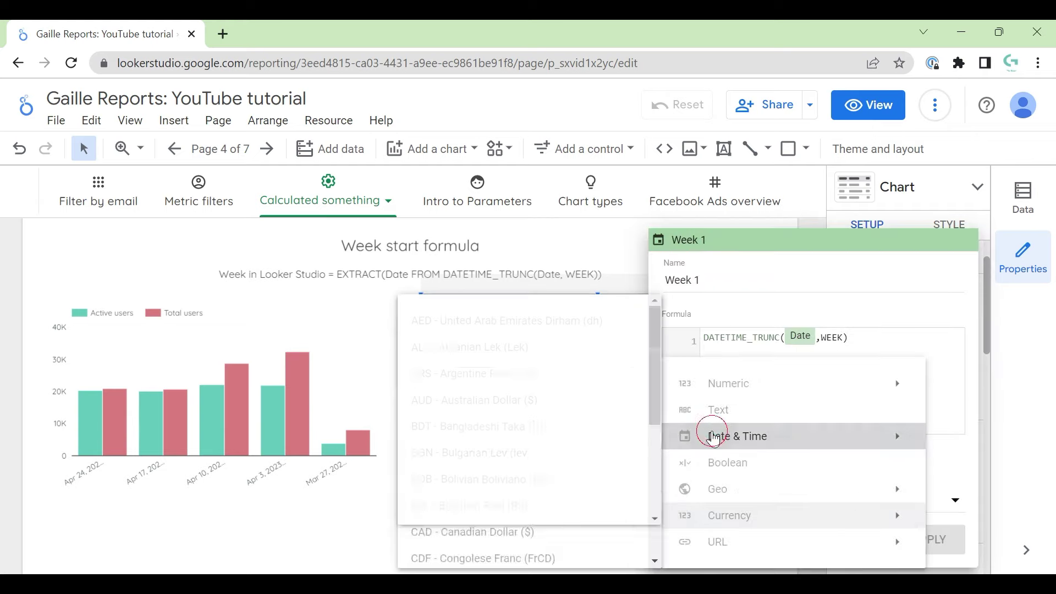
click(467, 320)
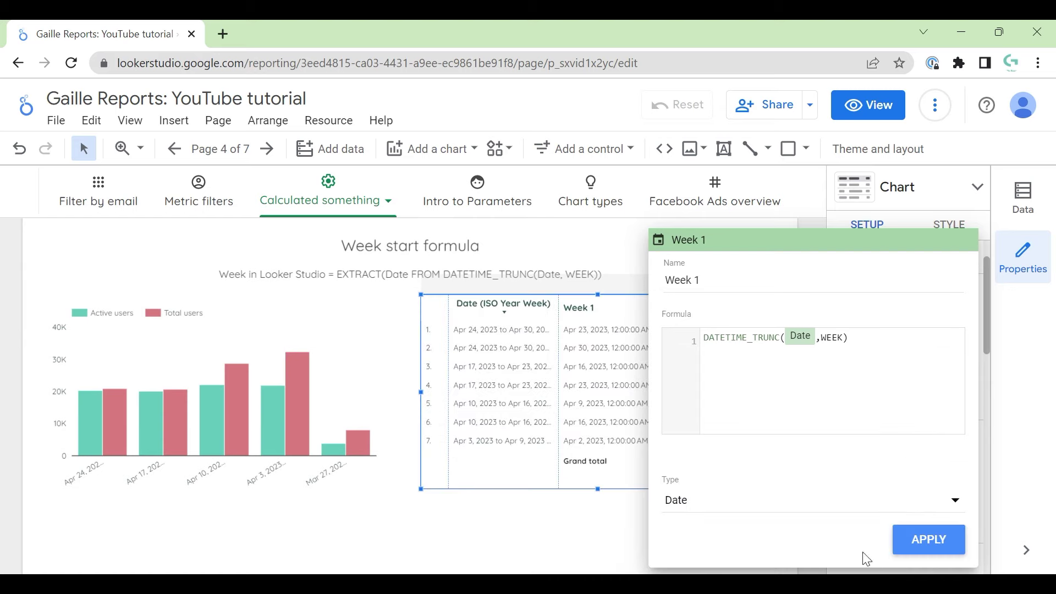
click(921, 541)
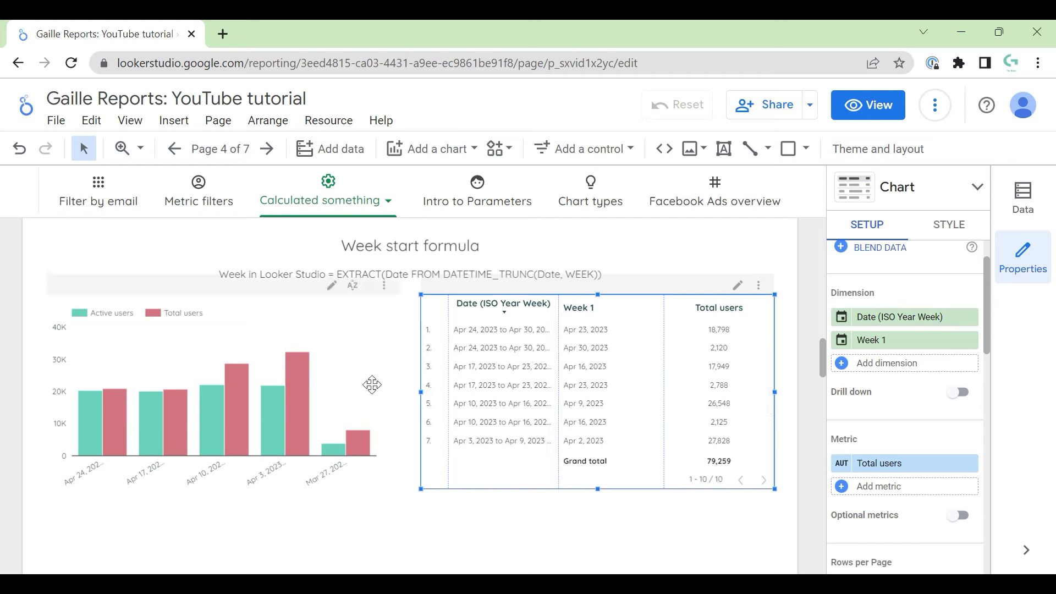
Select Week 1's DATETIME_TRUNC(Date,WEEK) formula for copying, then select the bar chart.
click(842, 340)
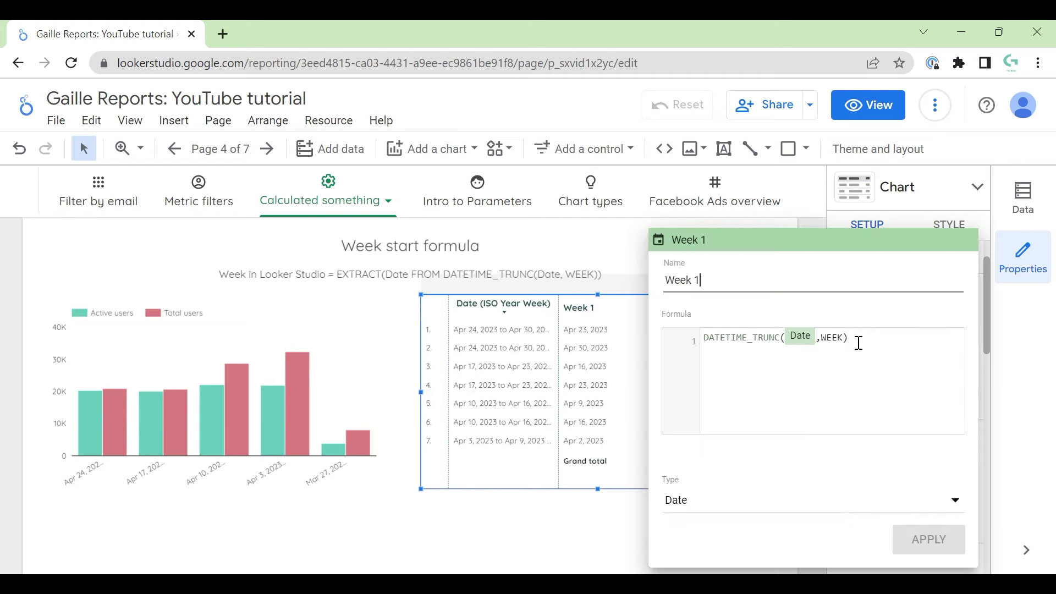
triple_click(911, 348)
key(ctrl+c)
click(341, 486)
click(384, 377)
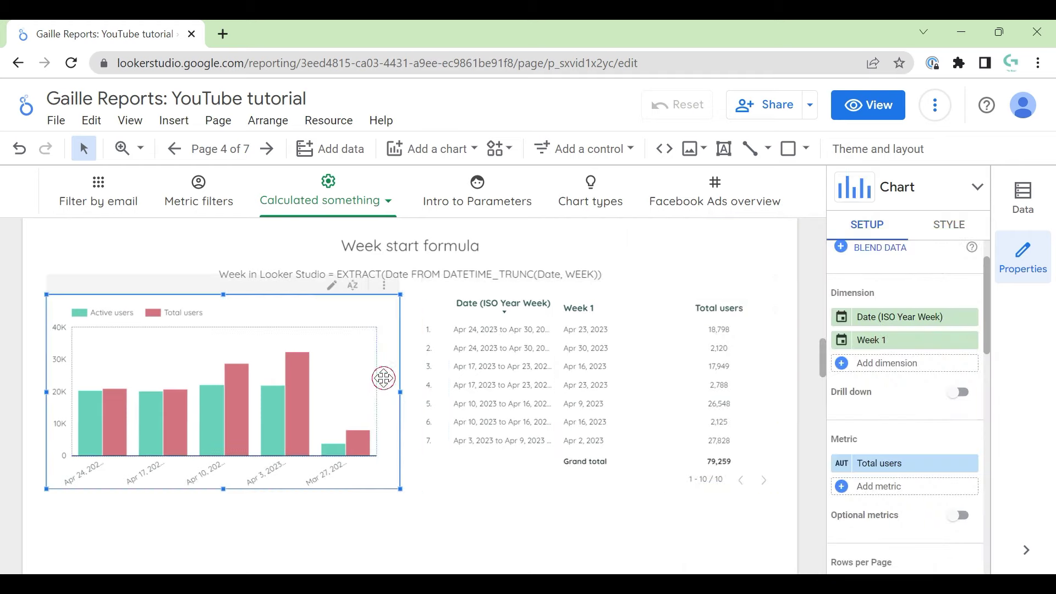
Create a calculated field 'Week' on the chart with the pasted week-truncation formula.
click(841, 317)
click(685, 527)
click(893, 318)
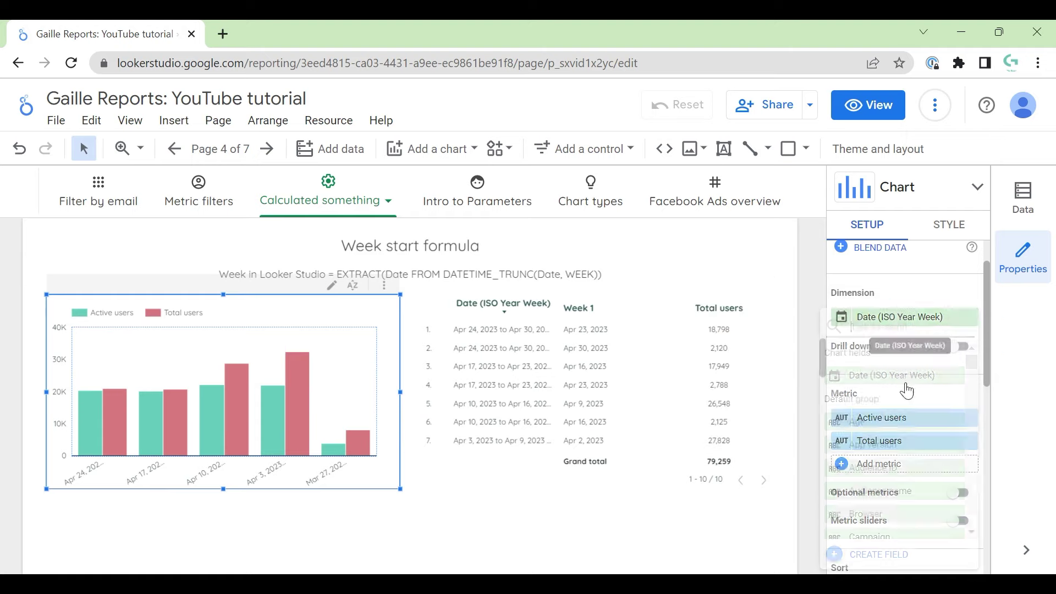
click(874, 554)
click(764, 396)
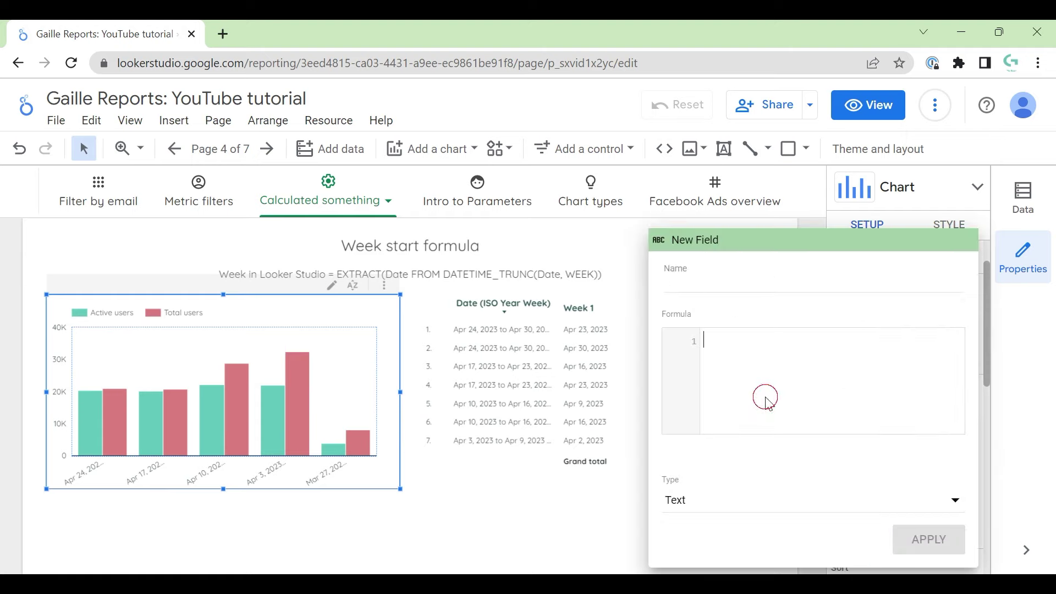
key(ctrl+v)
click(720, 270)
text(Week)
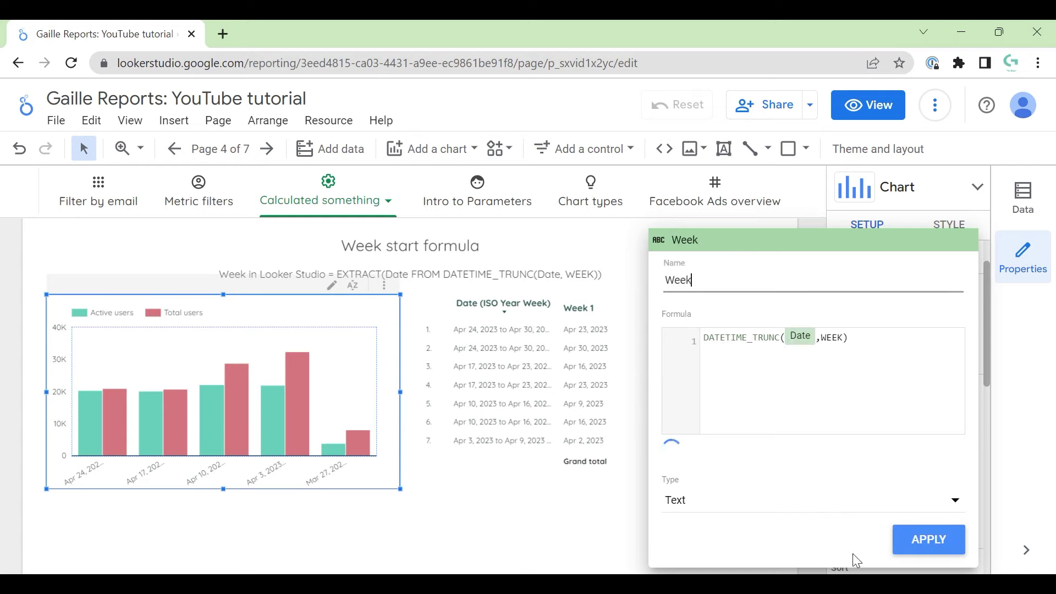
click(914, 541)
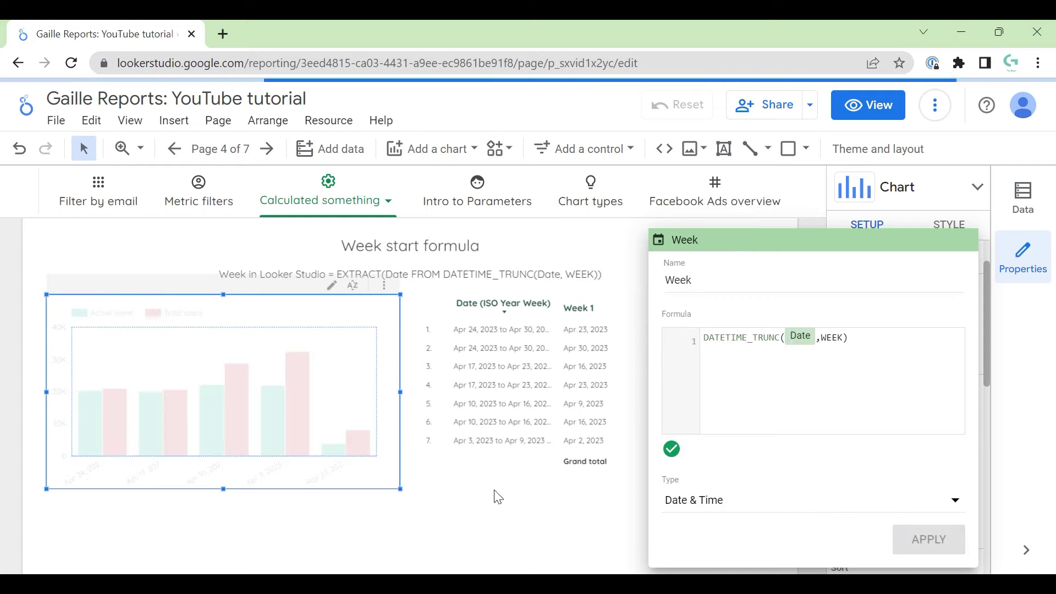
Set the Week field's type to Date & Time > Date and apply it.
click(694, 505)
mouse_move(749, 440)
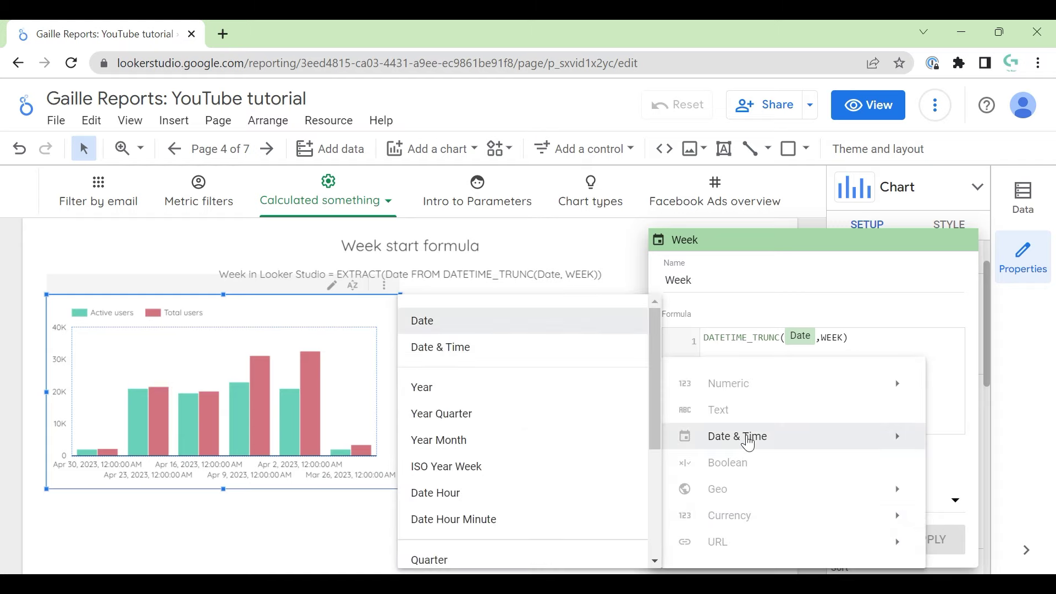
click(450, 325)
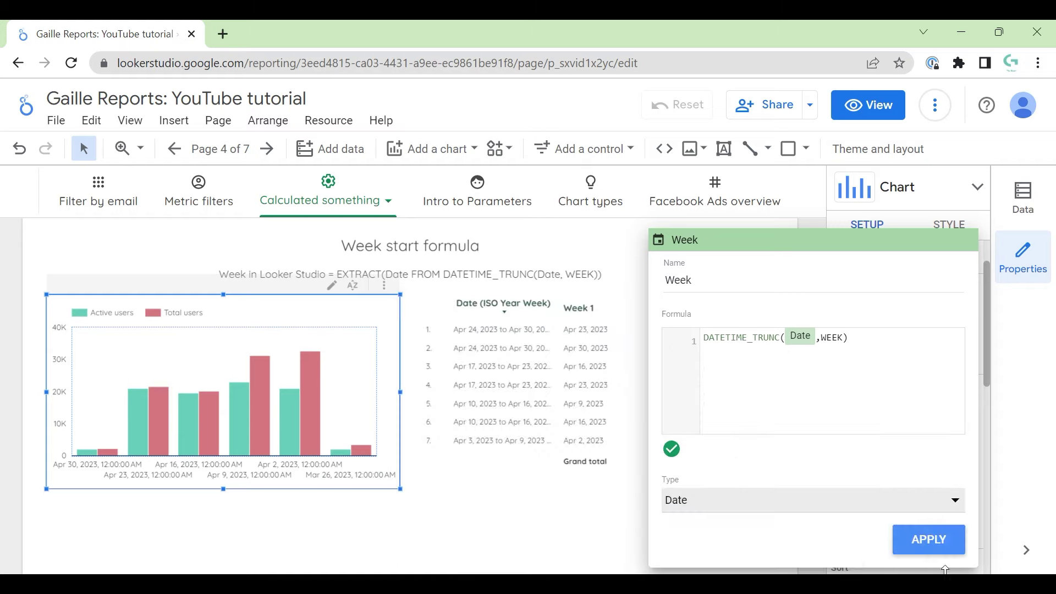
click(930, 540)
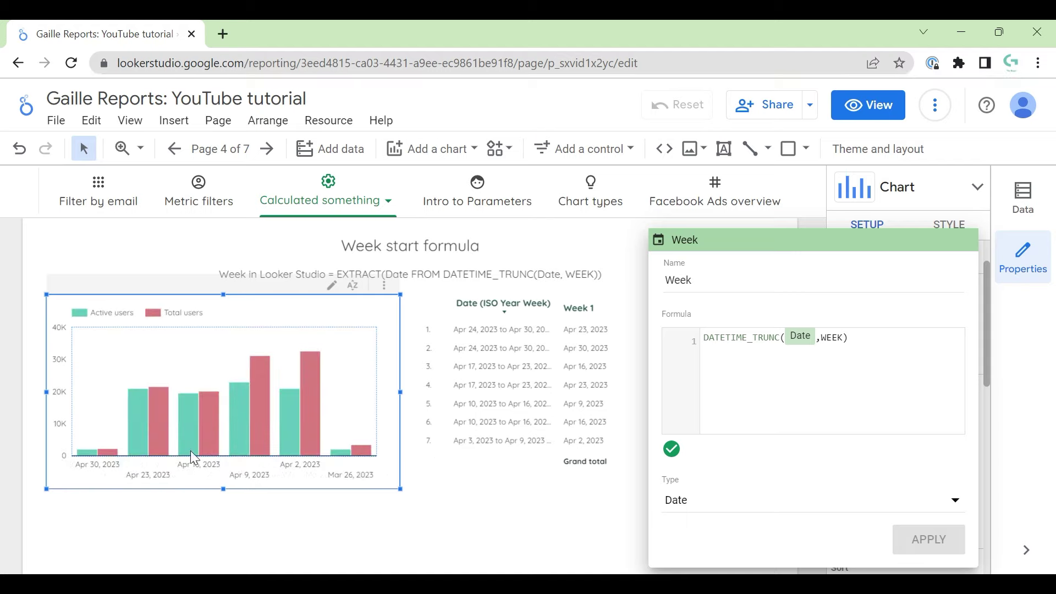
click(567, 500)
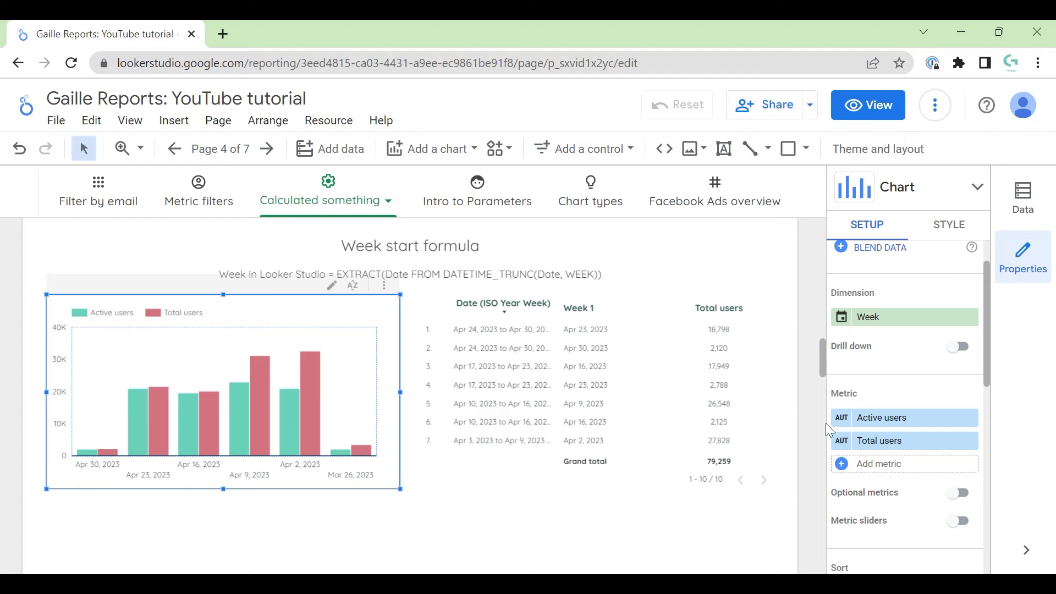
click(848, 324)
Read the DATETIME_TRUNC help noting that WEEK begins on Sunday.
click(833, 337)
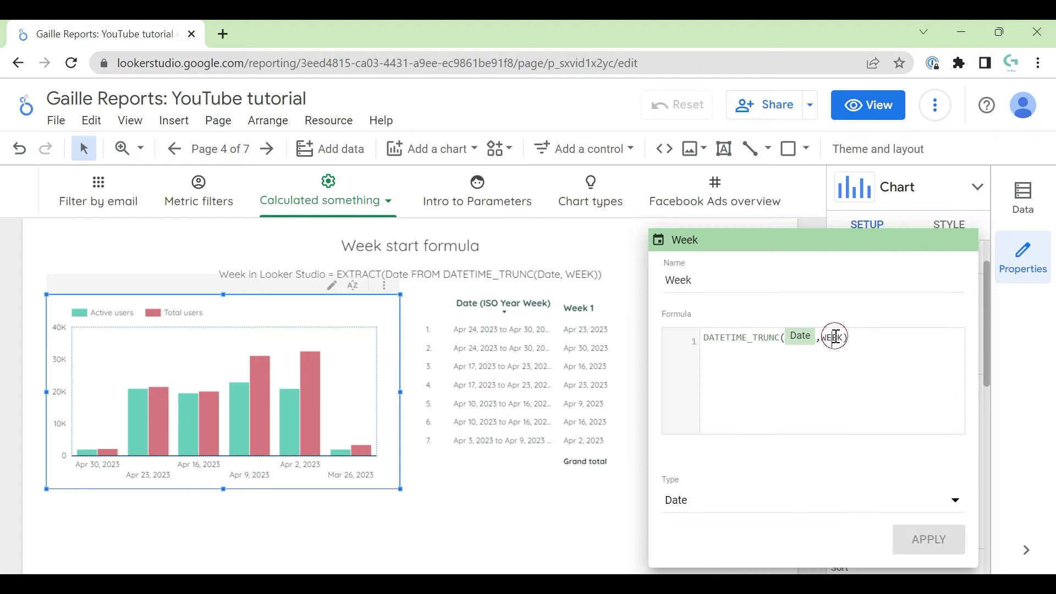
click(781, 338)
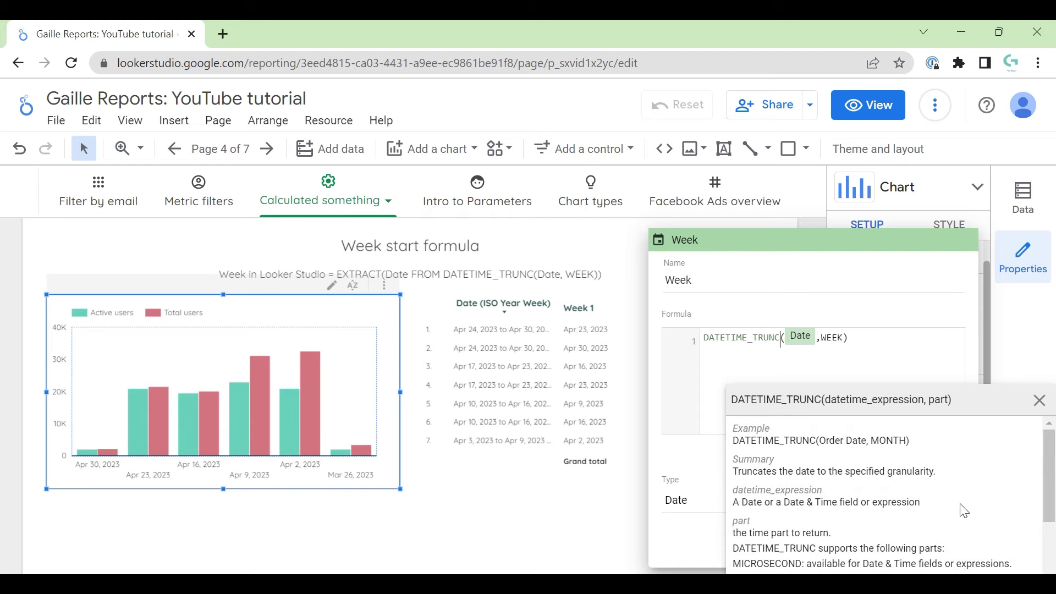
scroll(965, 510, down, 2)
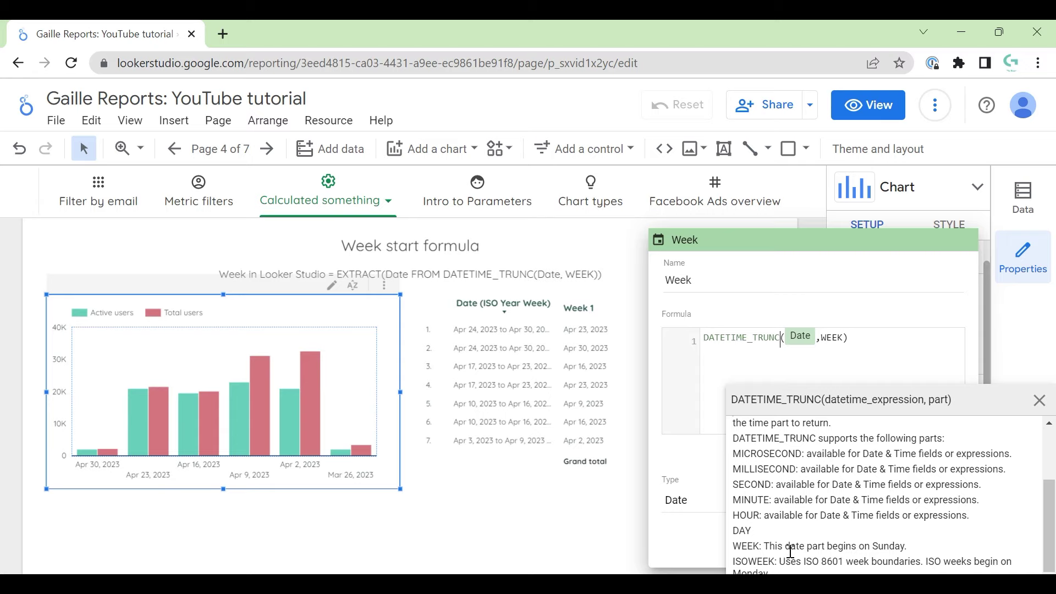
drag(909, 548, 734, 547)
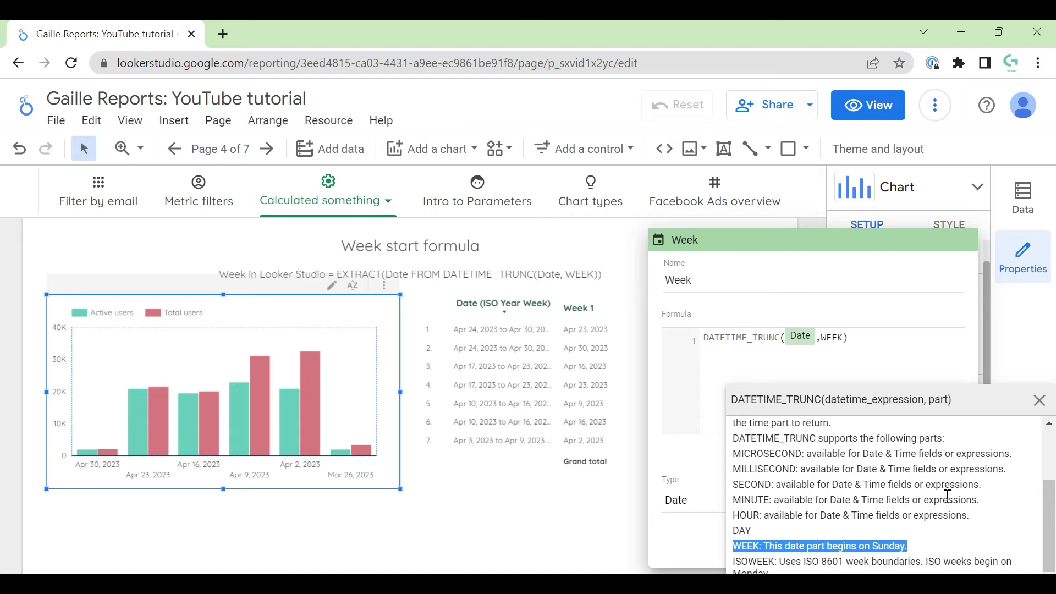
scroll(947, 517, down, 1)
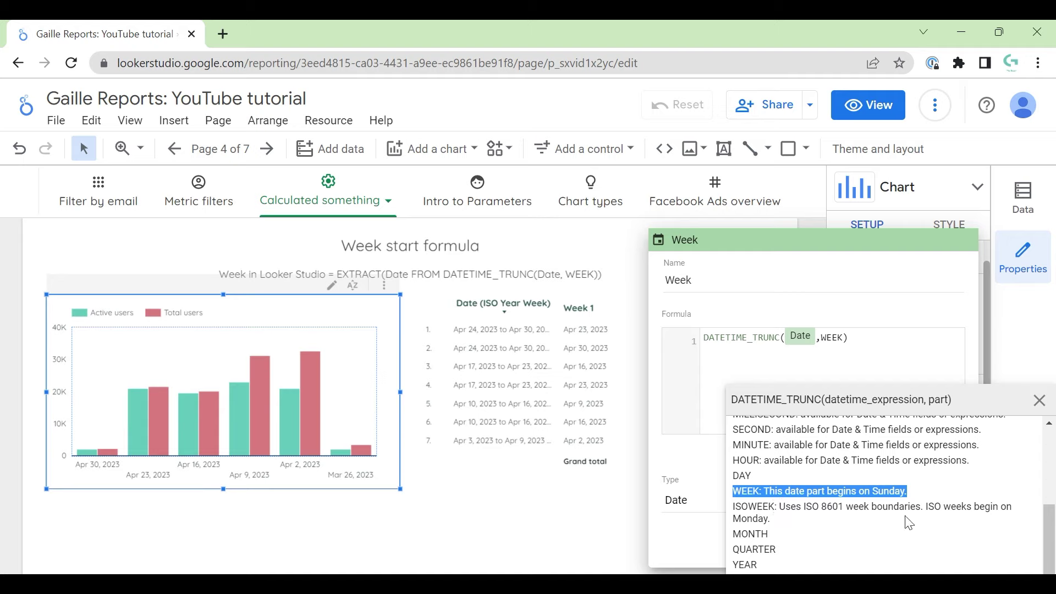
click(767, 495)
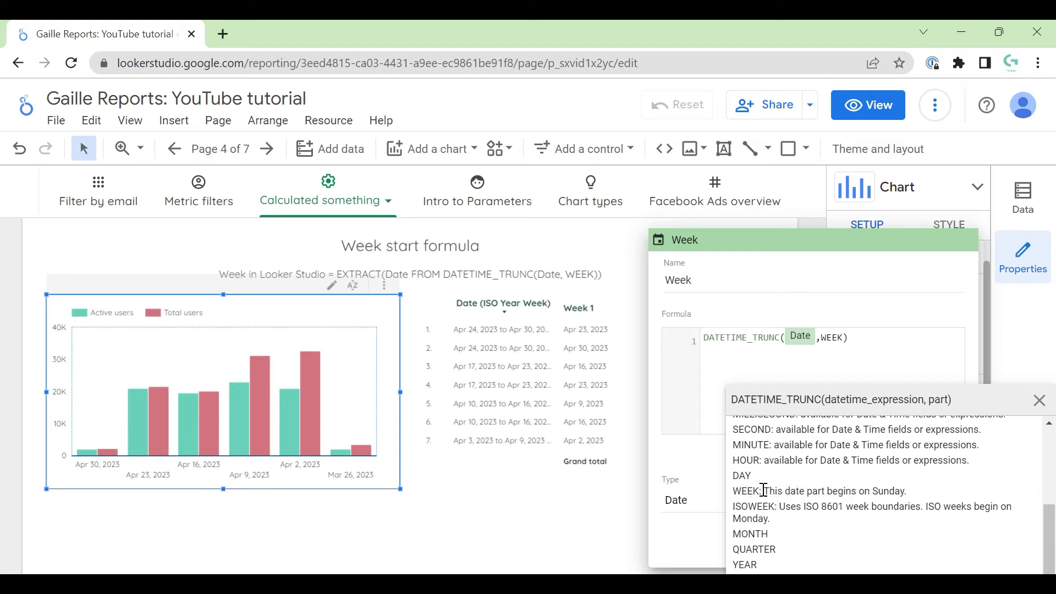
drag(760, 491, 736, 507)
key(ctrl+c)
Replace WEEK with ISOWEEK in the Week formula and apply.
click(836, 338)
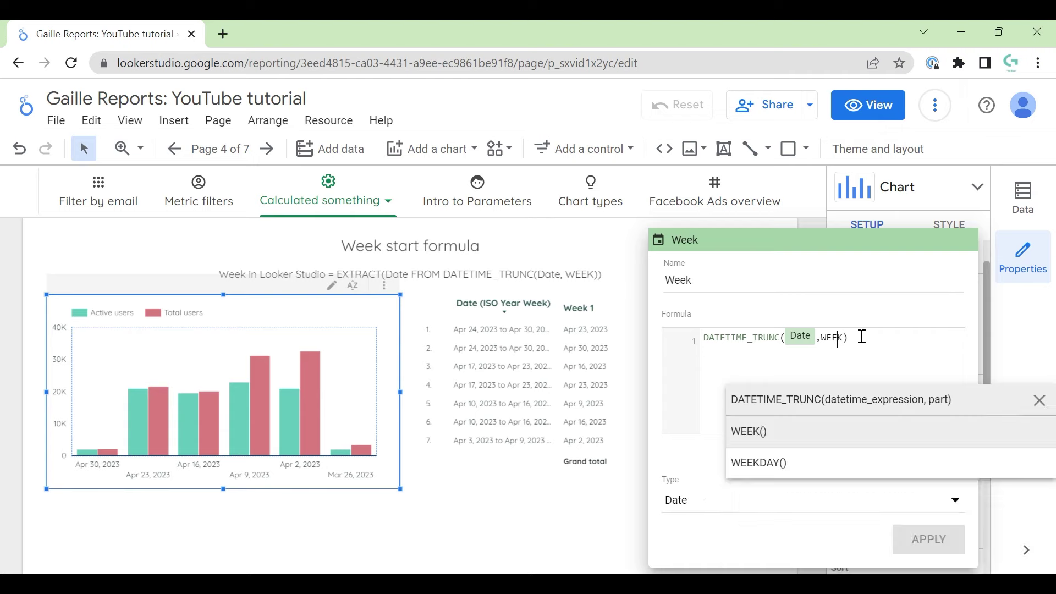
key(shift+Left)
key(shift+Left)
key(shift+Left)
key(shift+Left)
key(ctrl+v)
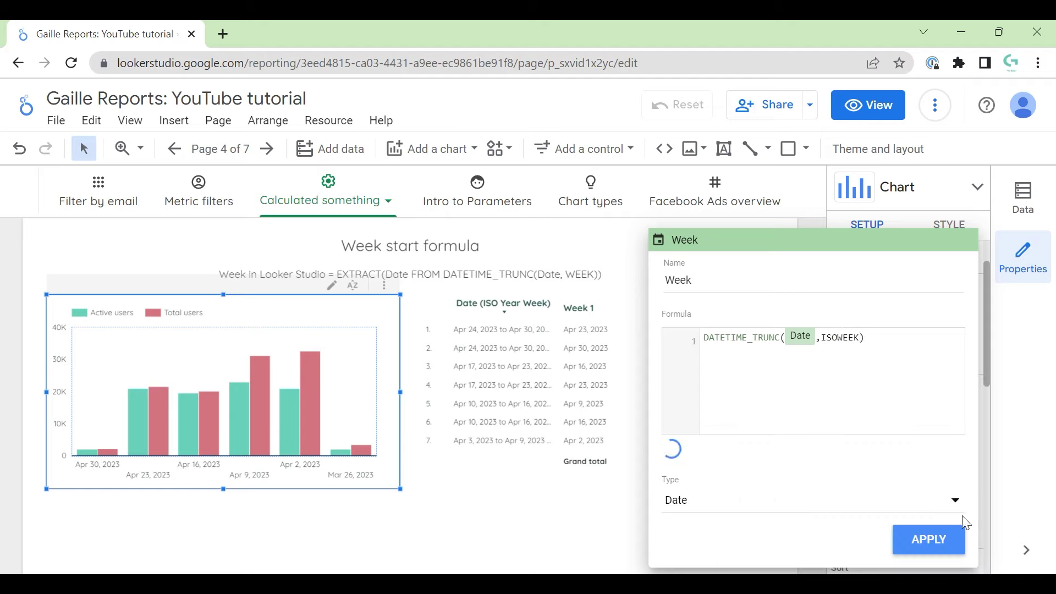
click(914, 542)
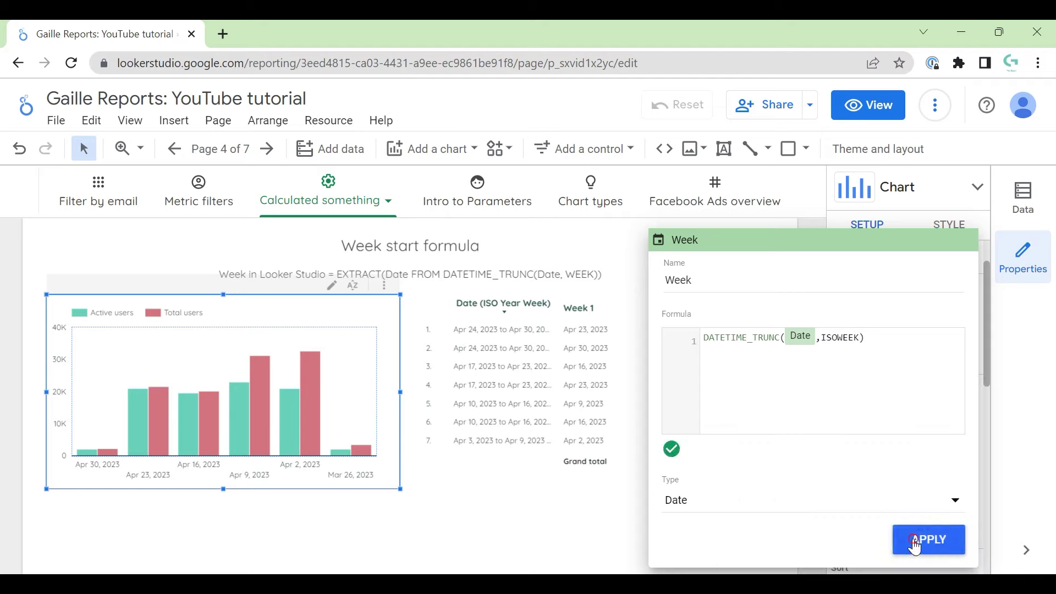
click(559, 532)
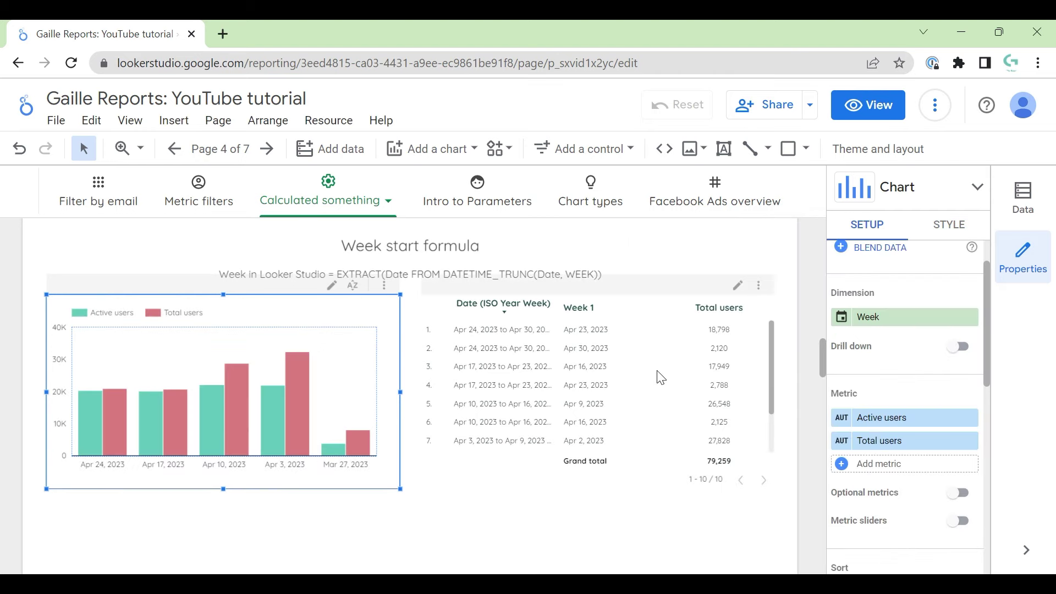
Change the table's Week 1 formula to DATETIME_TRUNC(Date,ISOWEEK) and apply it.
click(658, 374)
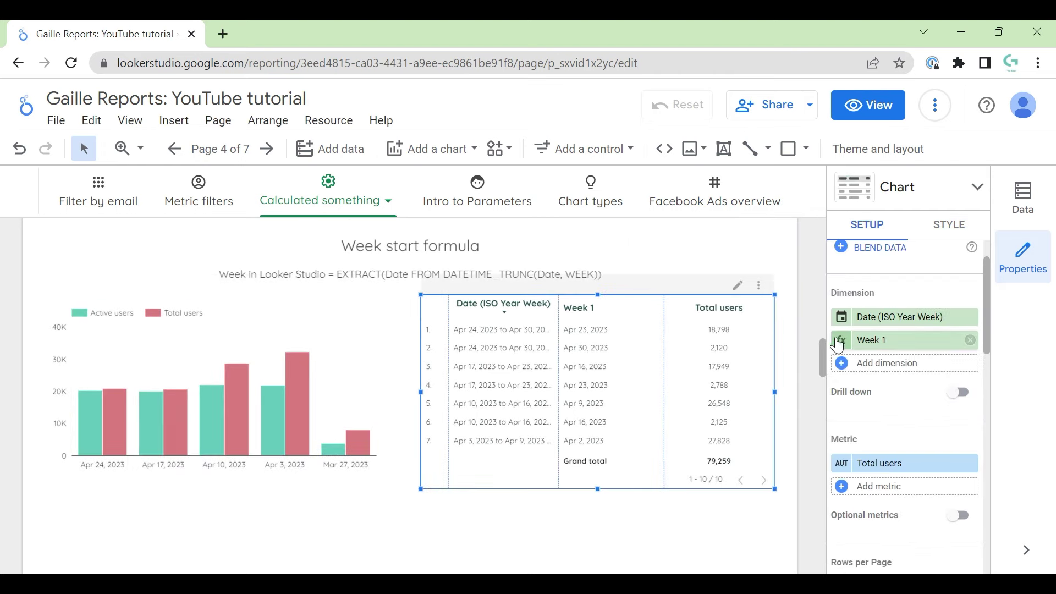
click(838, 345)
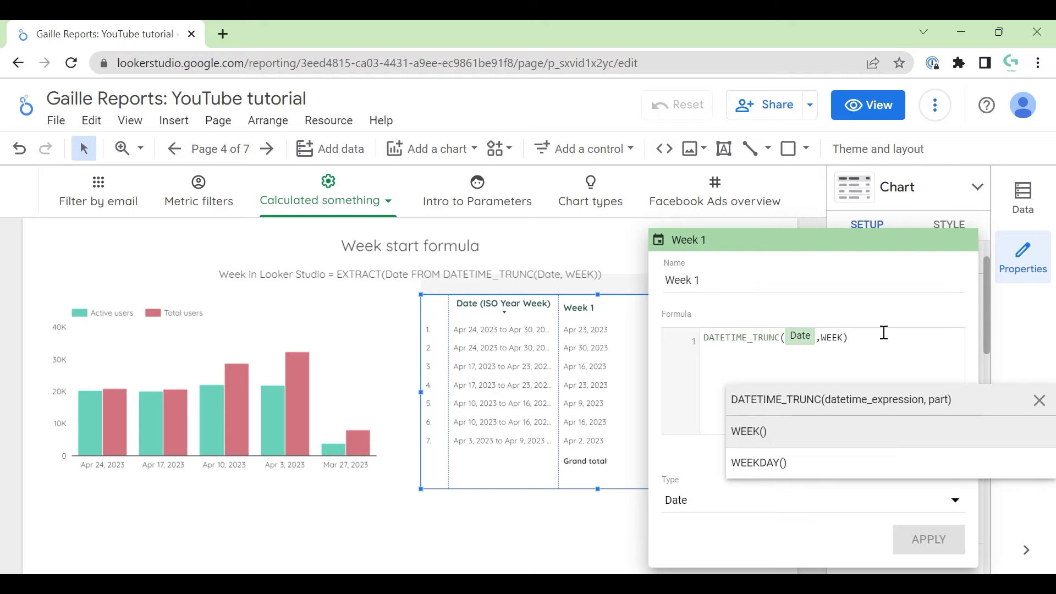
key(Left)
key(Left)
key(Left)
key(Left)
text(ISO)
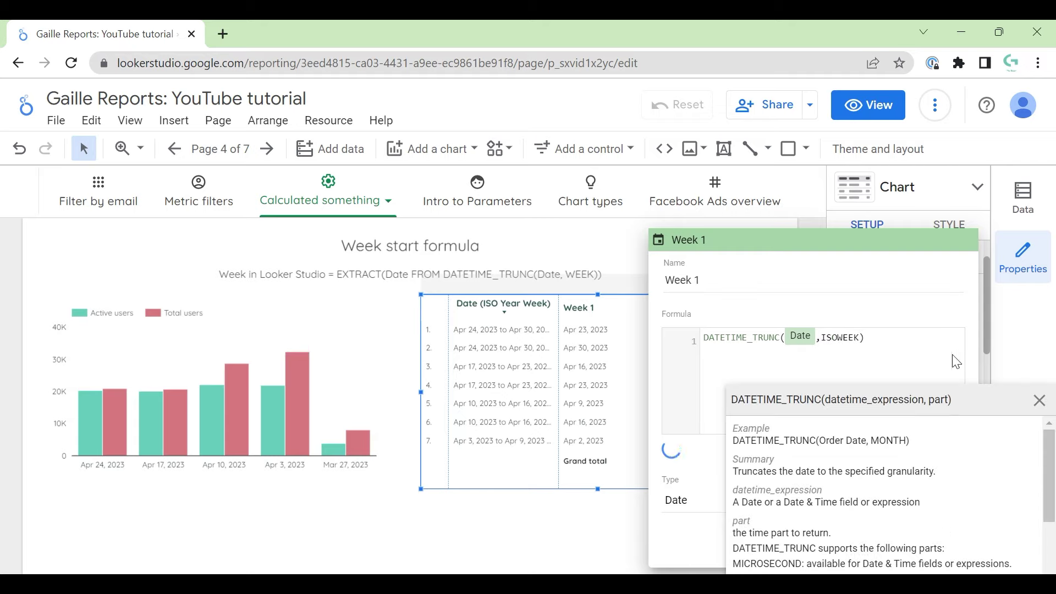
click(935, 542)
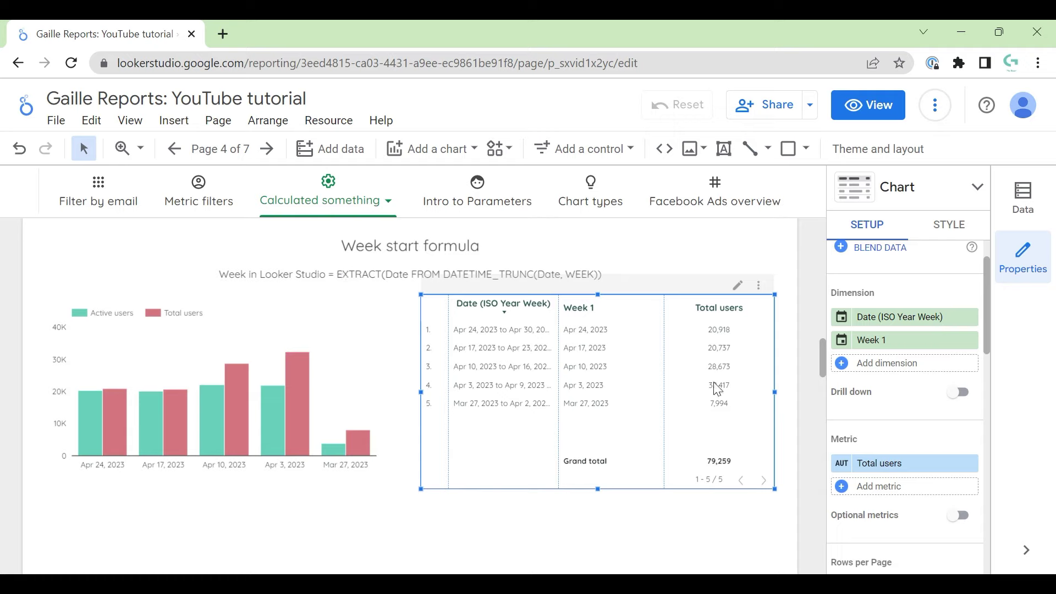
click(842, 340)
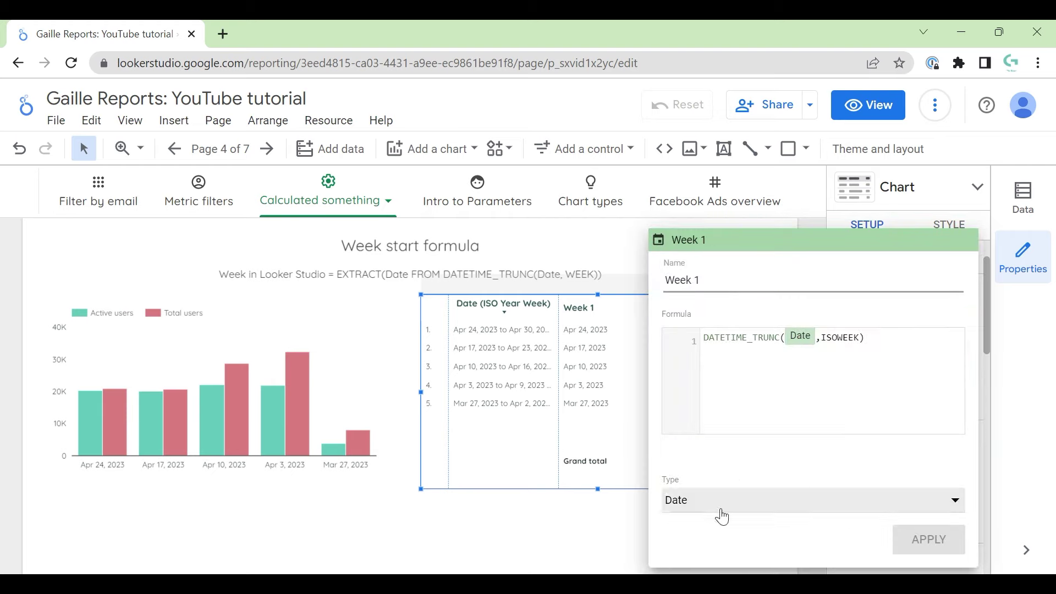
click(585, 519)
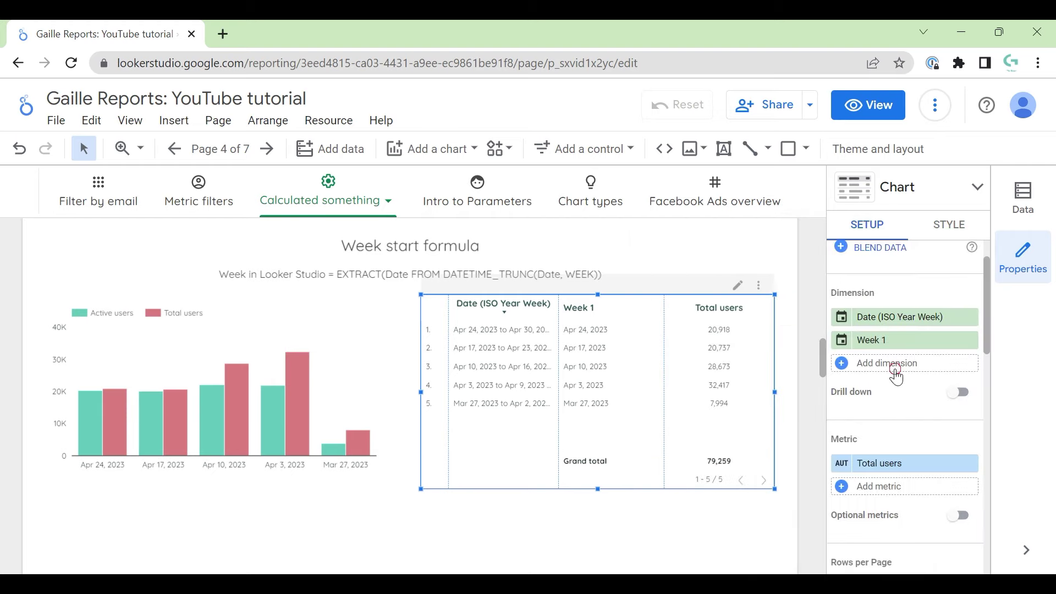
Add a calculated dimension named Week 2 with the formula DATETIME_TRUNC(Date, ISOWEEK).
click(897, 370)
click(858, 554)
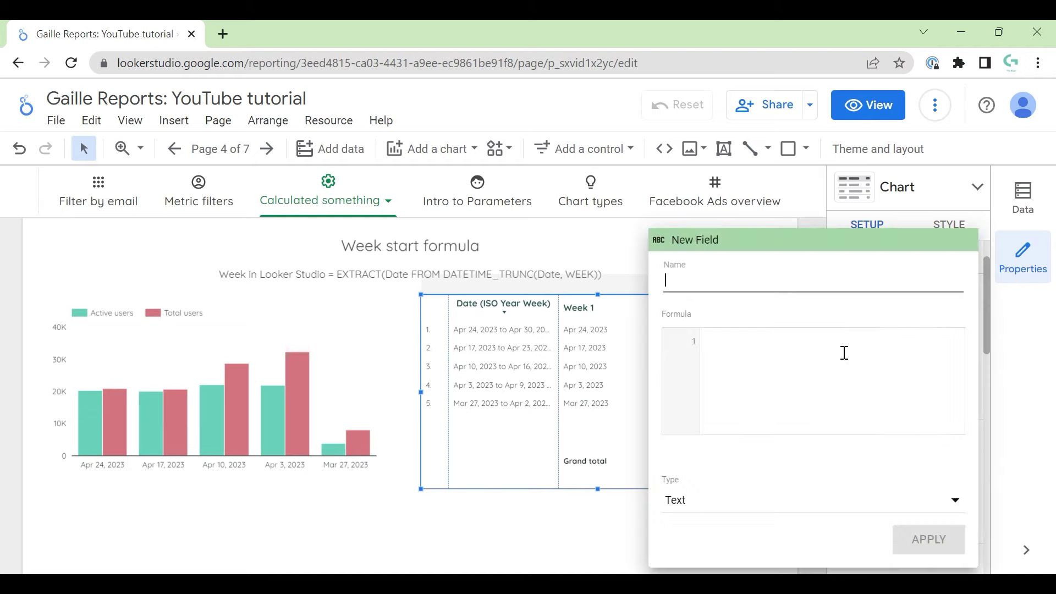
text(Week 2)
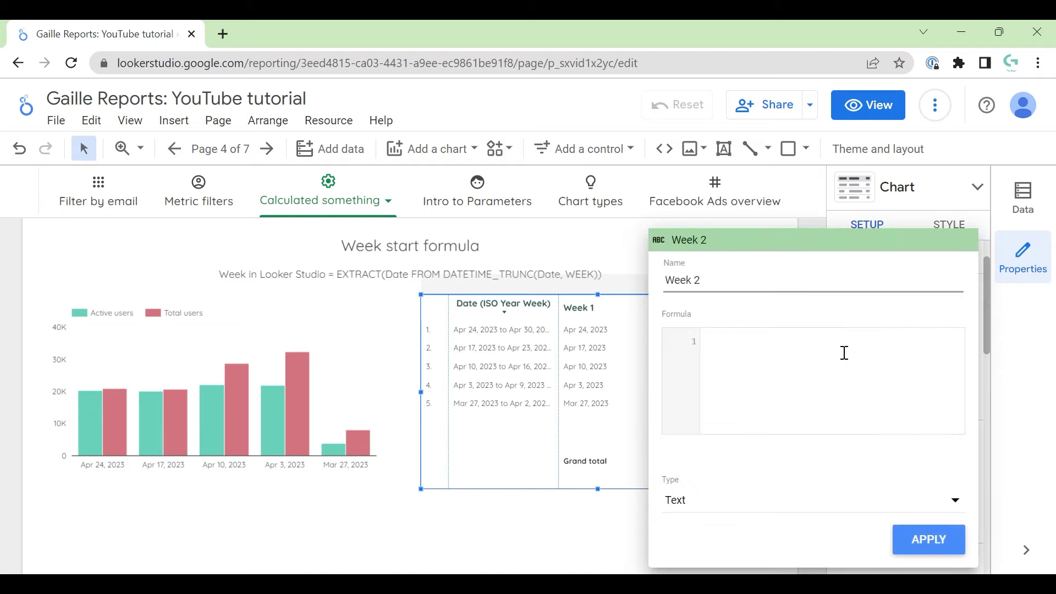
click(845, 353)
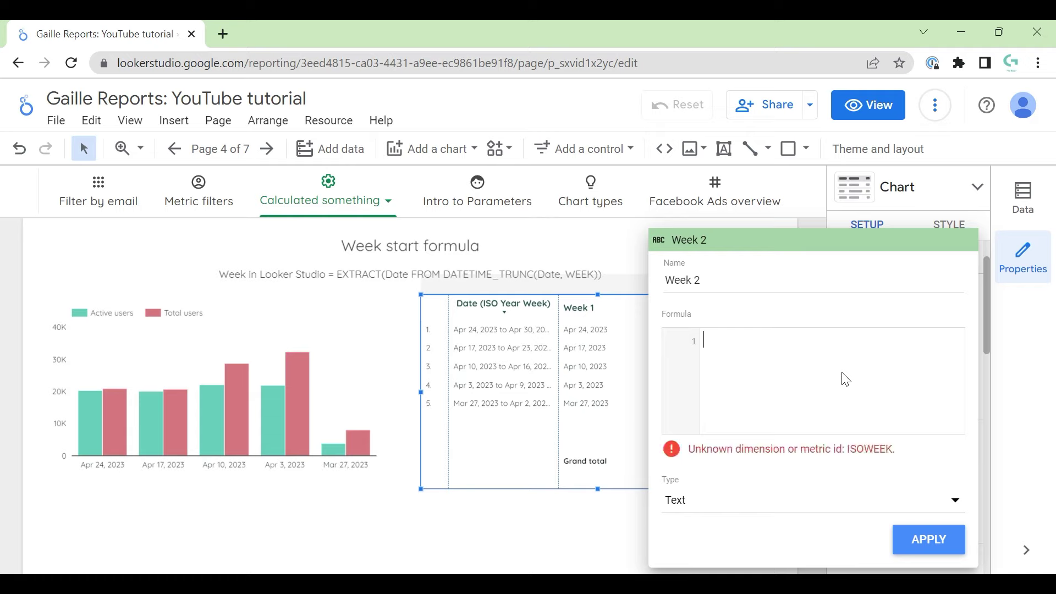
text(Date)
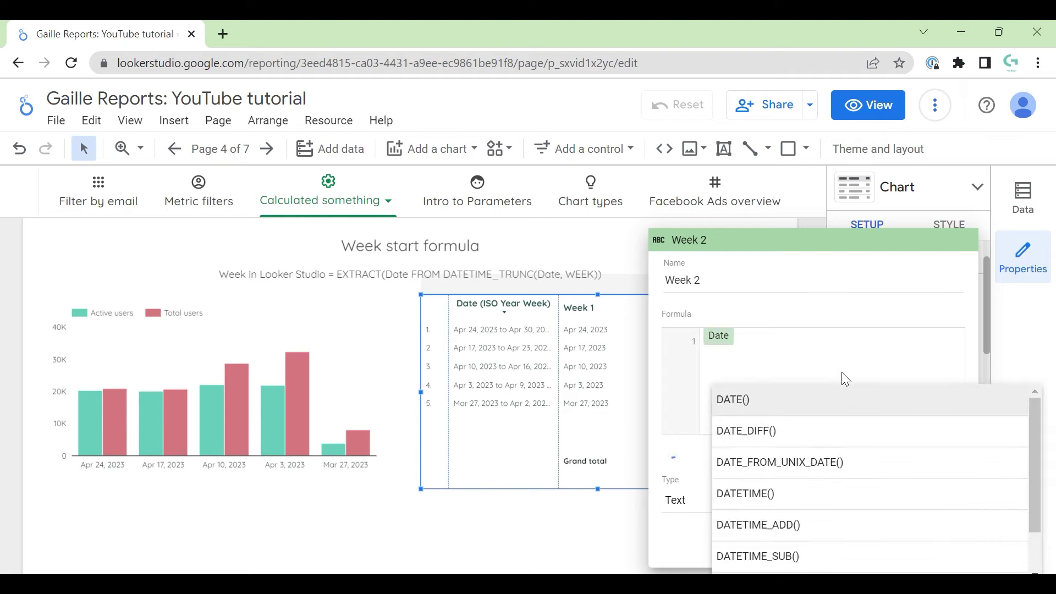
text(t)
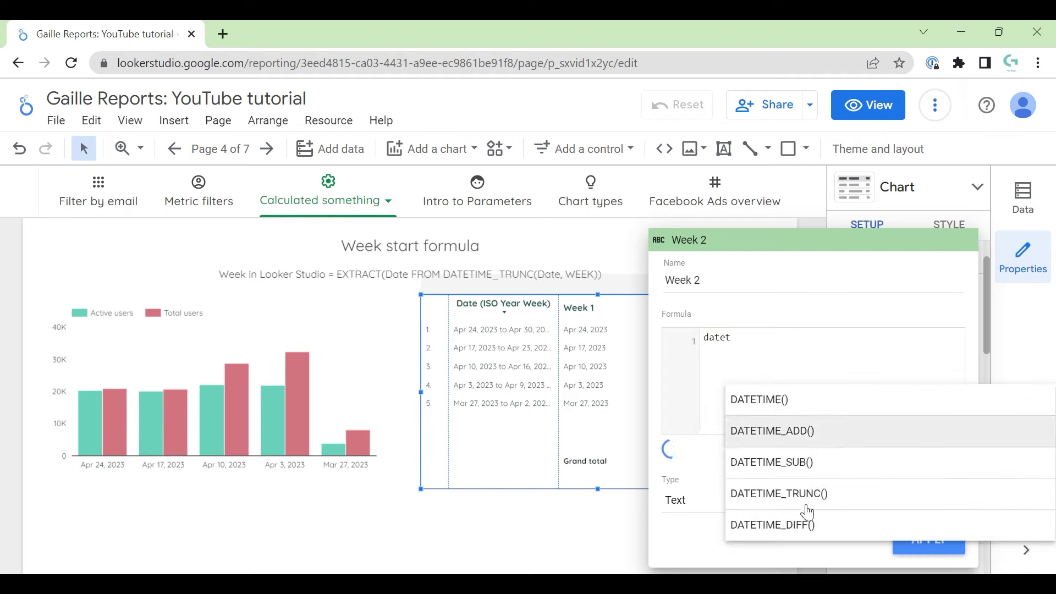
click(806, 492)
text(Date, )
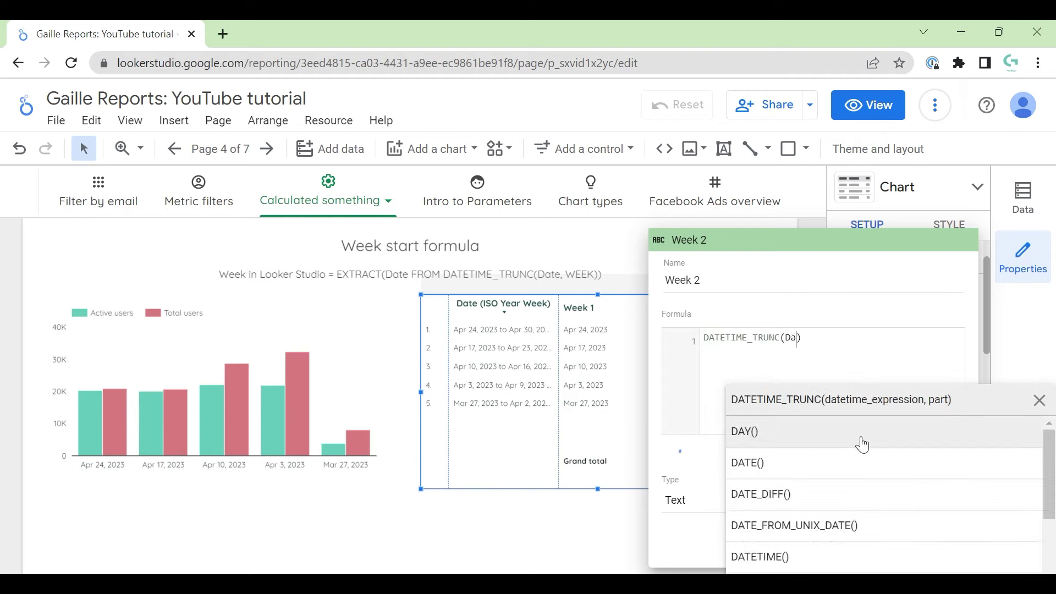
text(ISOWEEK)
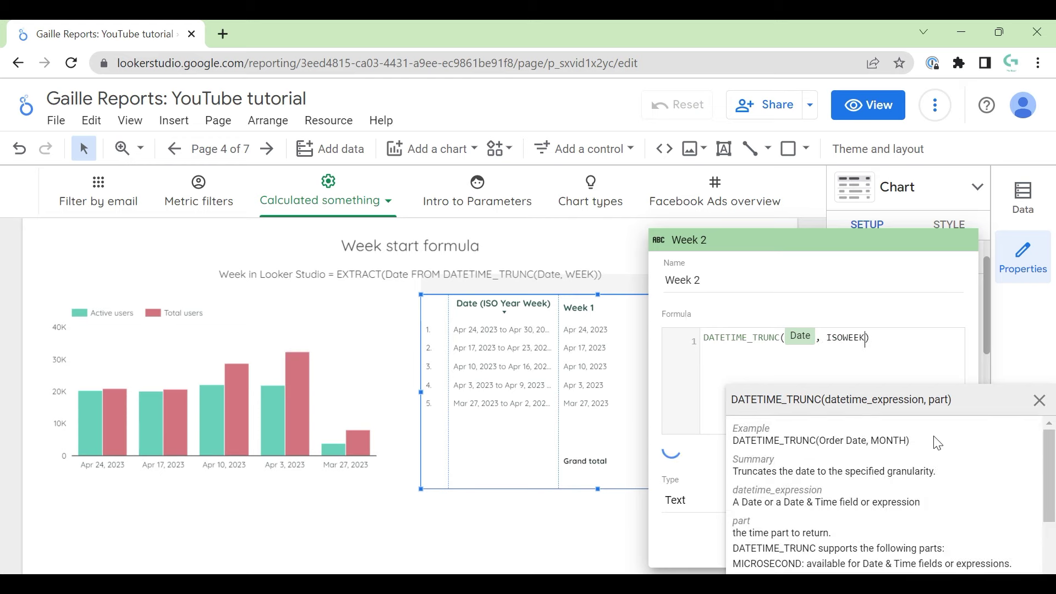
click(921, 347)
click(928, 544)
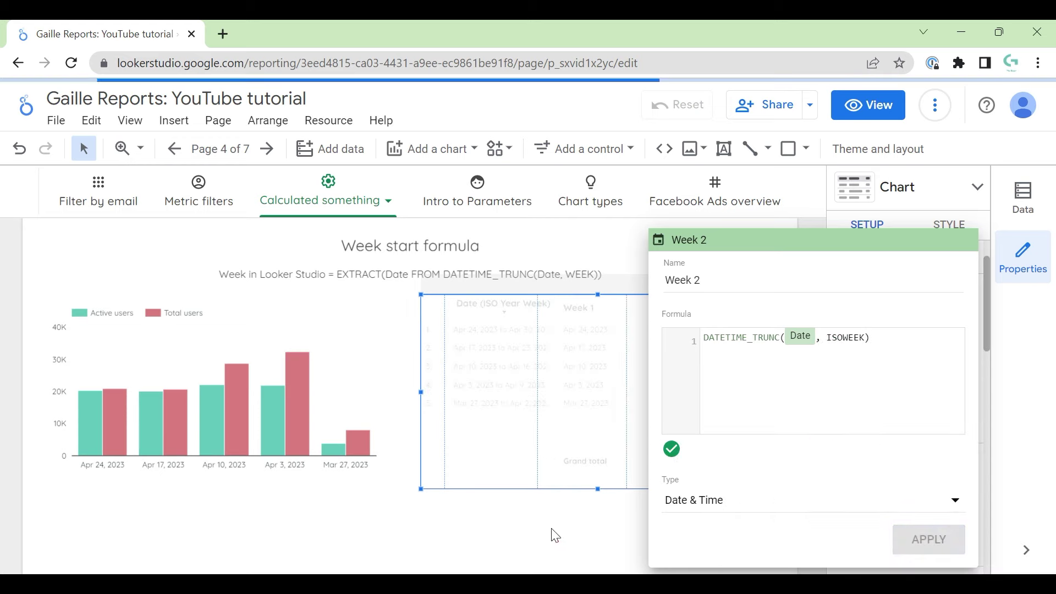
Reopen the Week 2 formula and insert the EXTRACT function at its start.
click(839, 362)
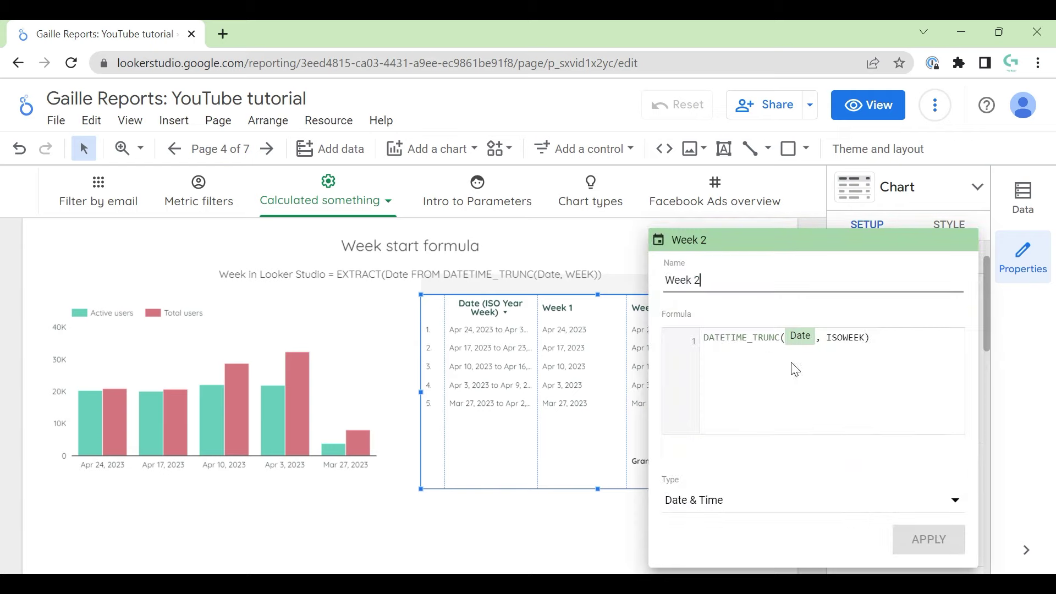
click(710, 339)
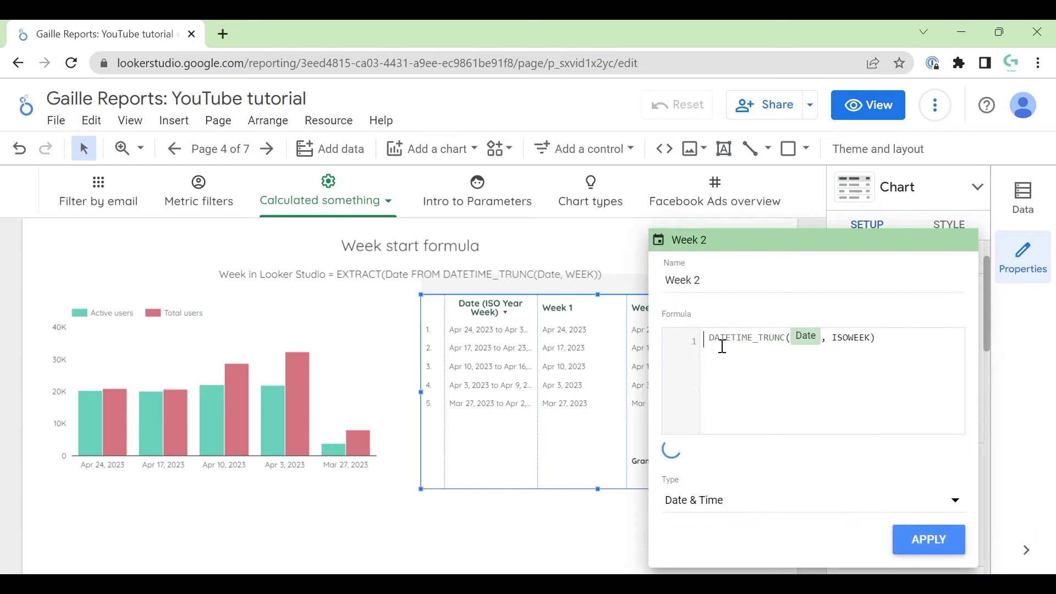
text(EX)
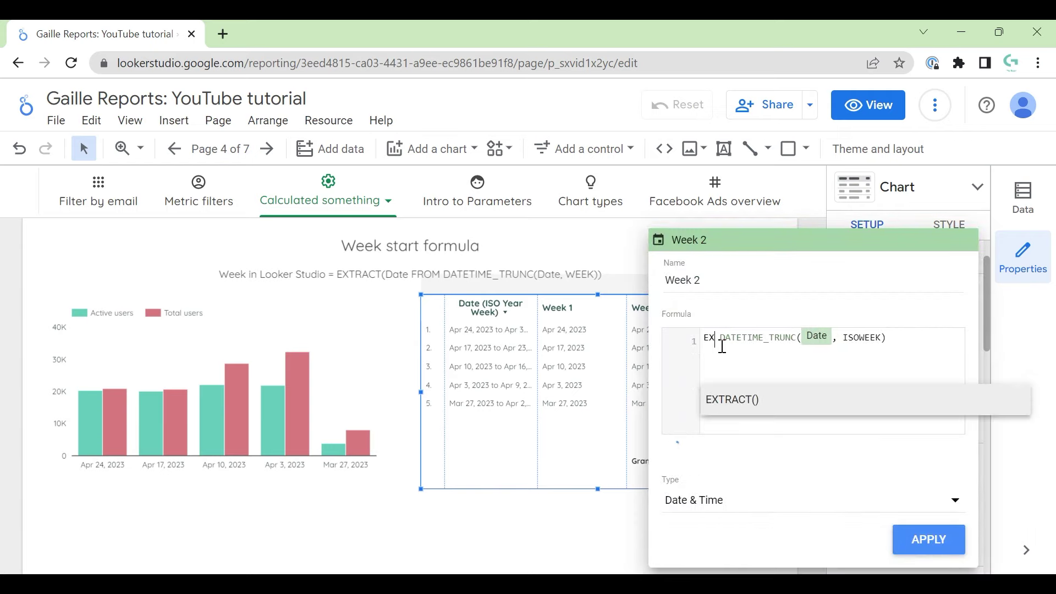
key(Return)
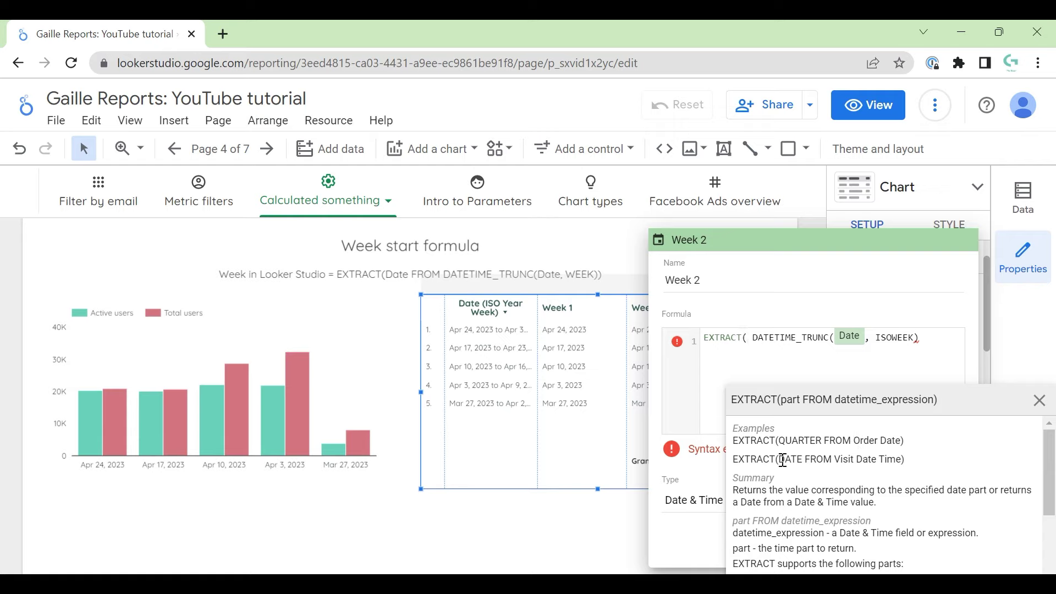
scroll(809, 484, down, 5)
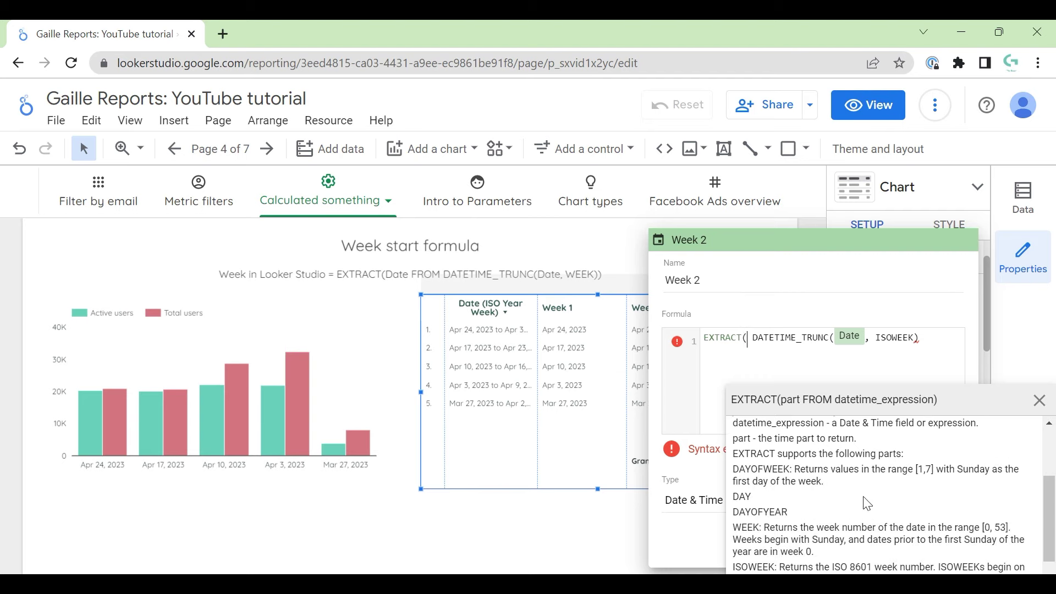
scroll(759, 514, down, 1)
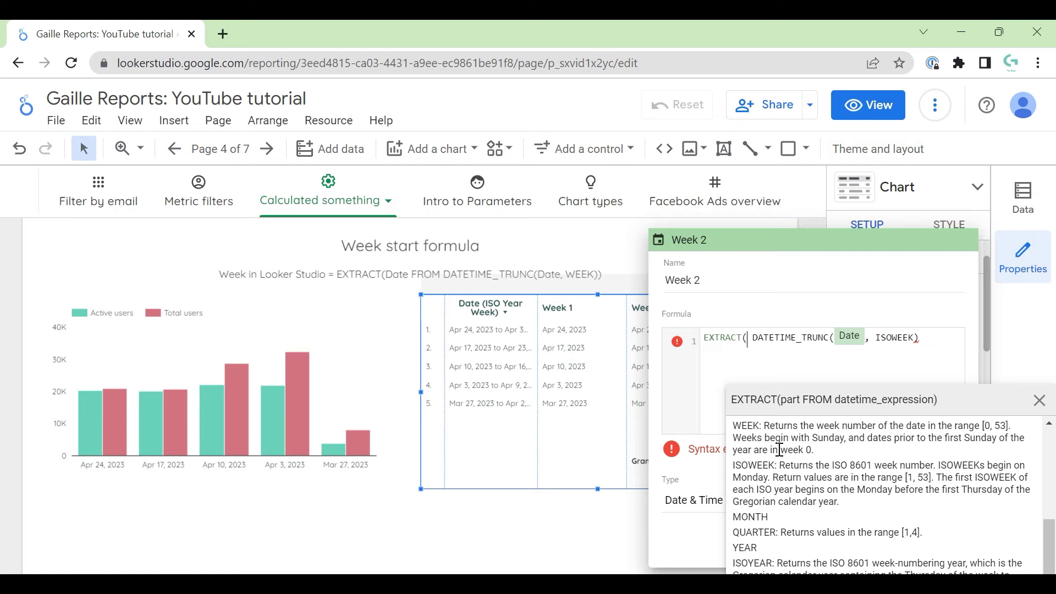
scroll(780, 450, up, 5)
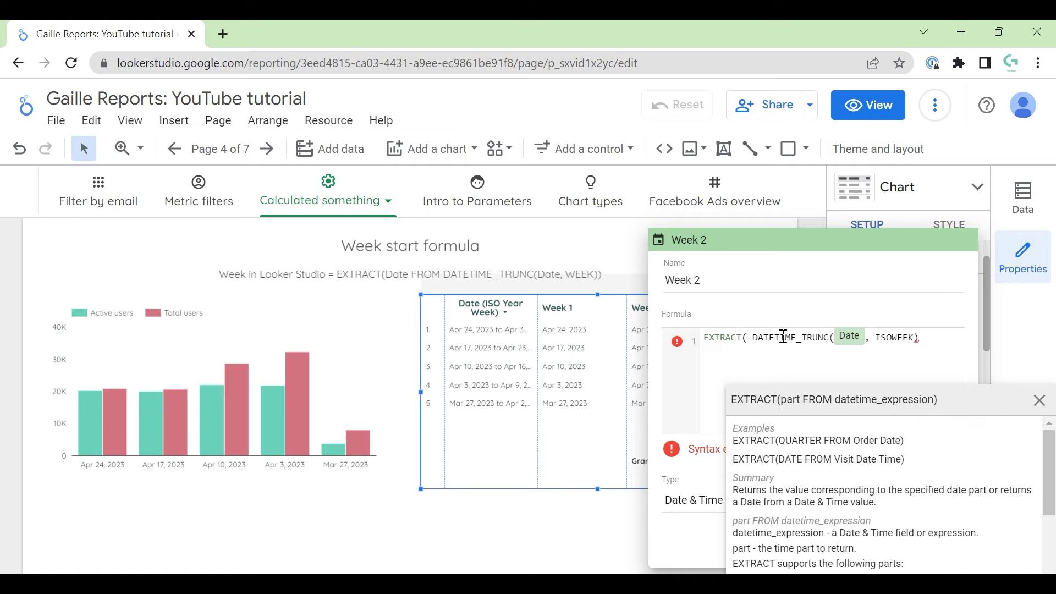
Complete the formula as EXTRACT(WEEK FROM DATETIME_TRUNC(Date, ISOWEEK)) and apply it.
text(K)
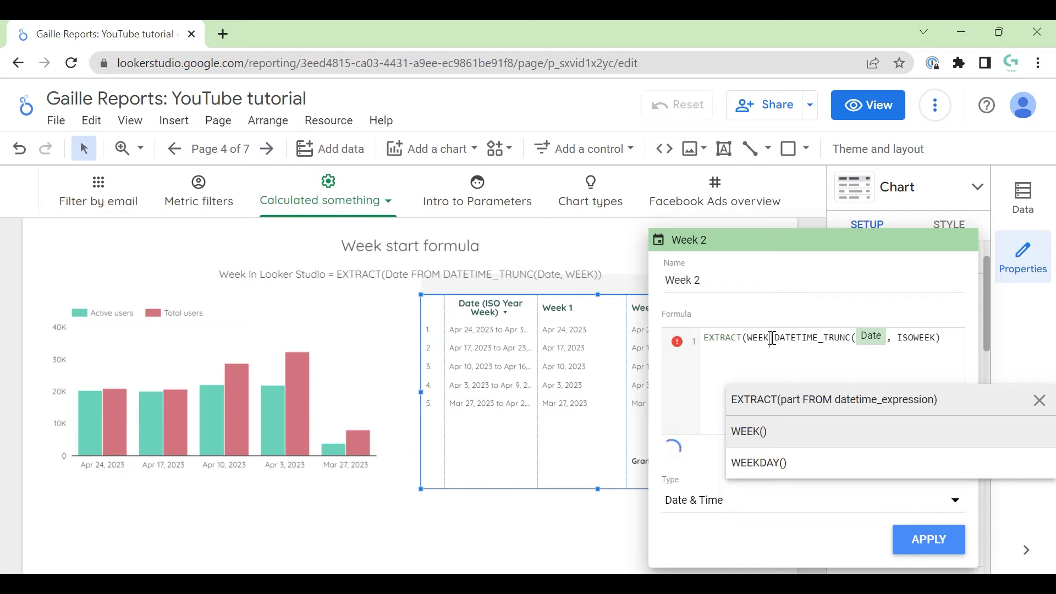
click(773, 338)
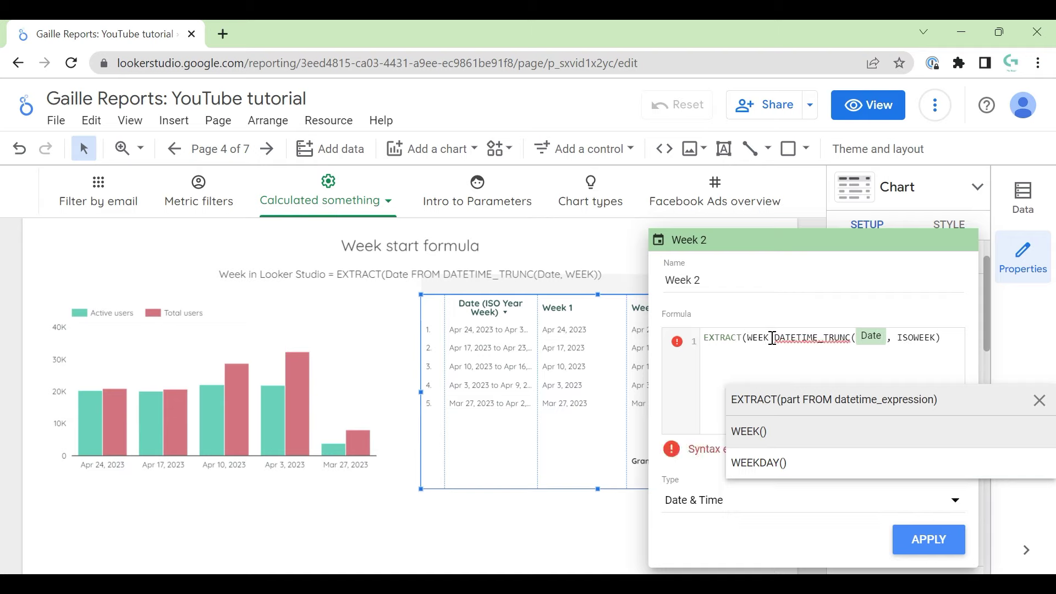
text(FRO)
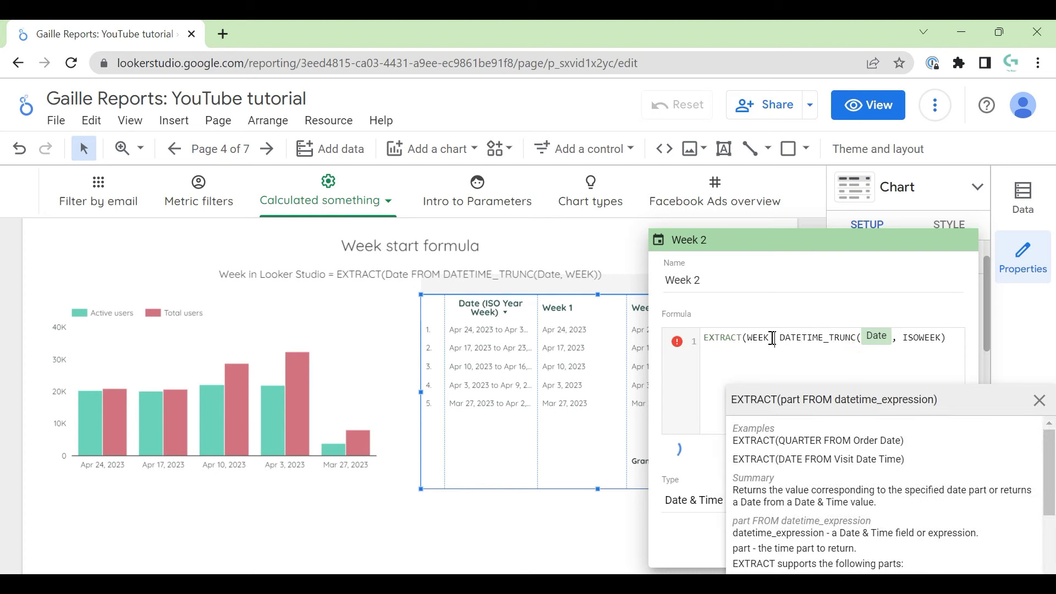
text(M)
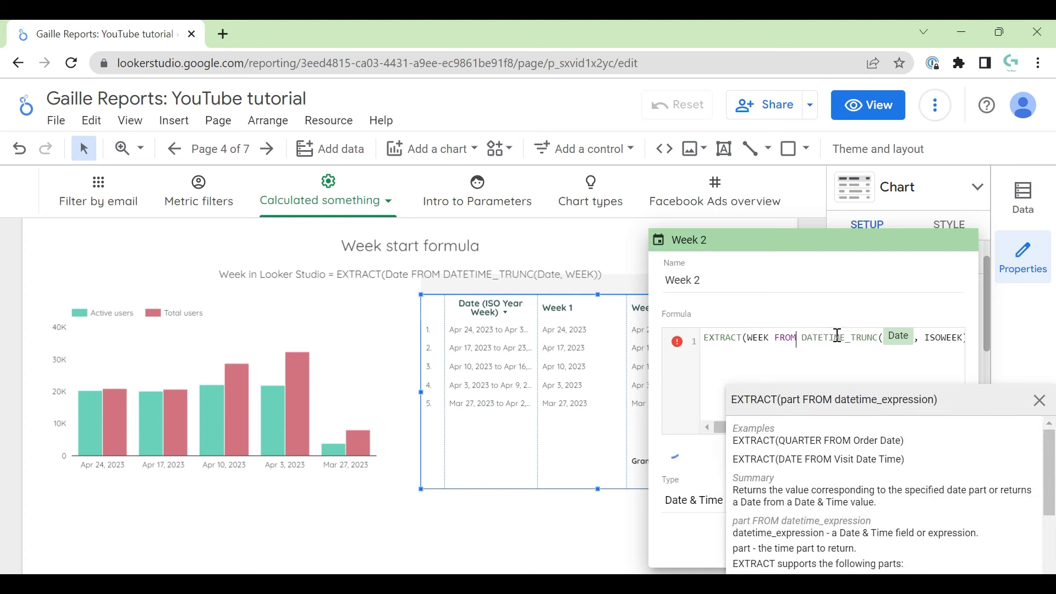
click(947, 368)
text())
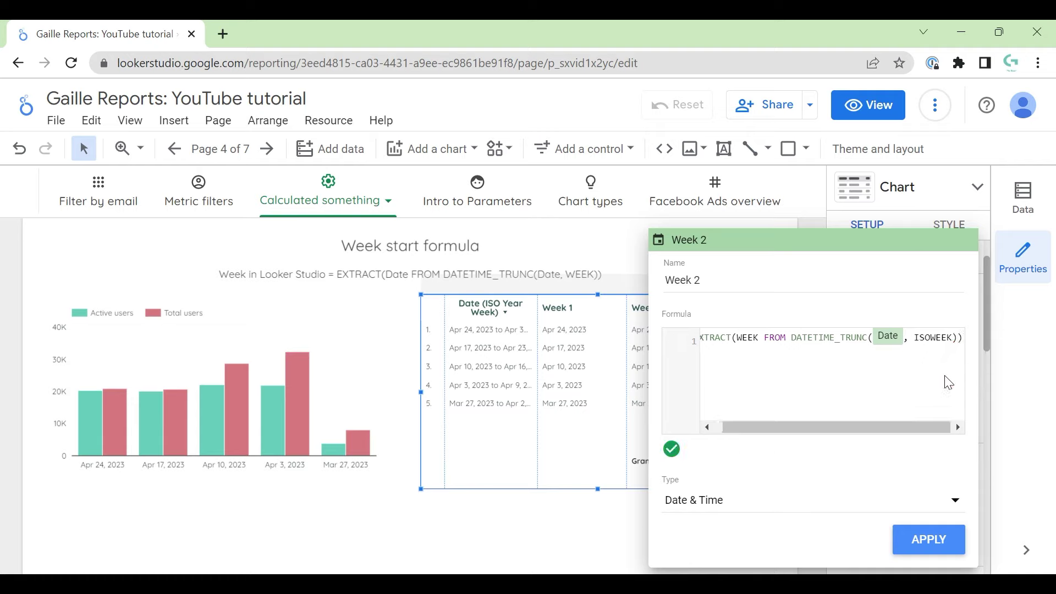
click(927, 542)
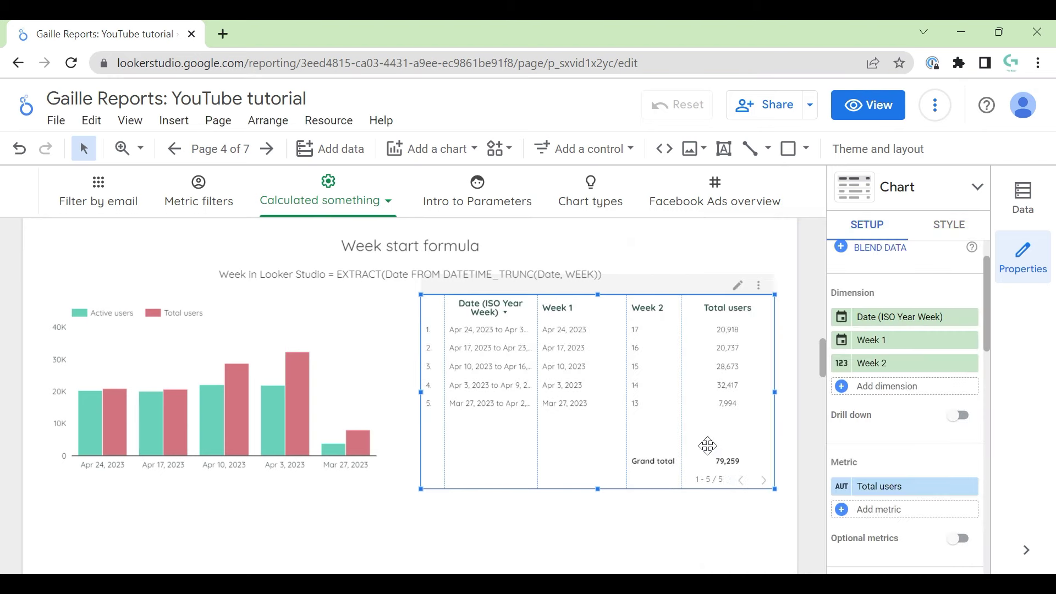
Change Week 2 to EXTRACT(Date FROM DATETIME_TRUNC(Date, ISOWEEK)) and widen its table column.
mouse_move(852, 371)
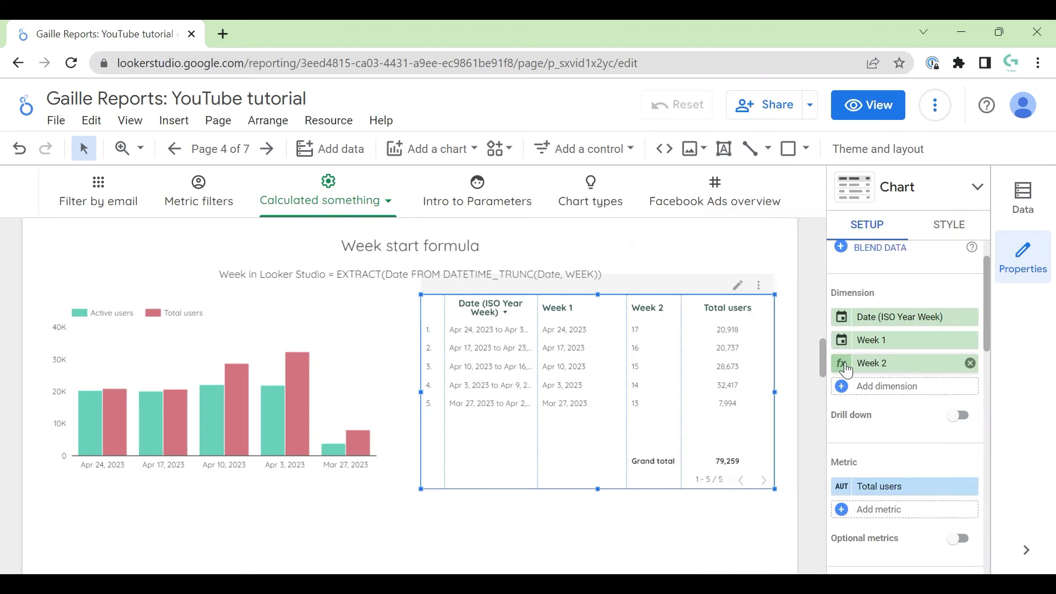
click(847, 372)
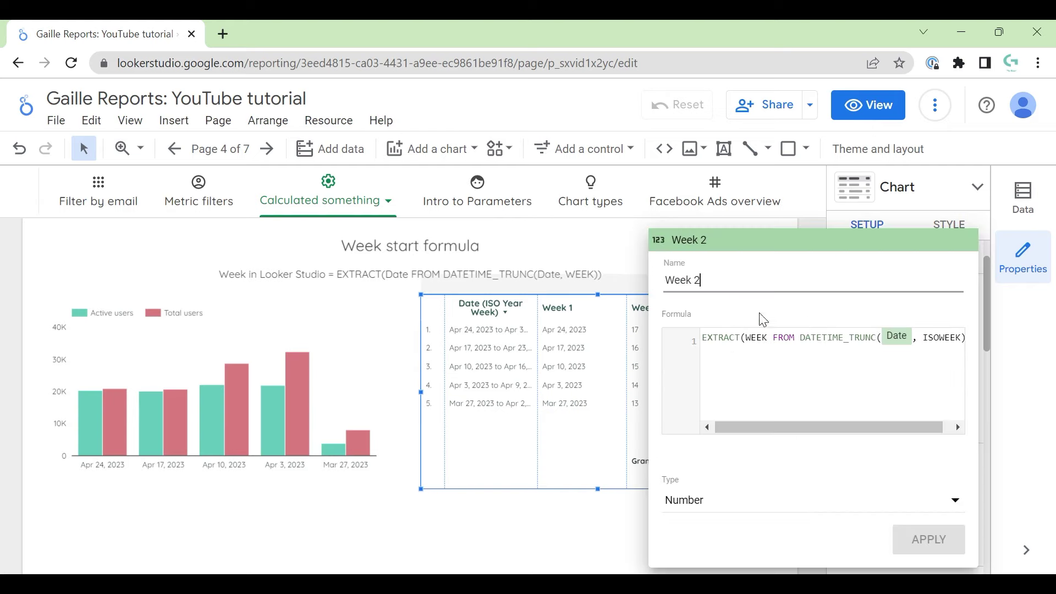
click(768, 340)
drag(769, 340, 744, 340)
text(Date)
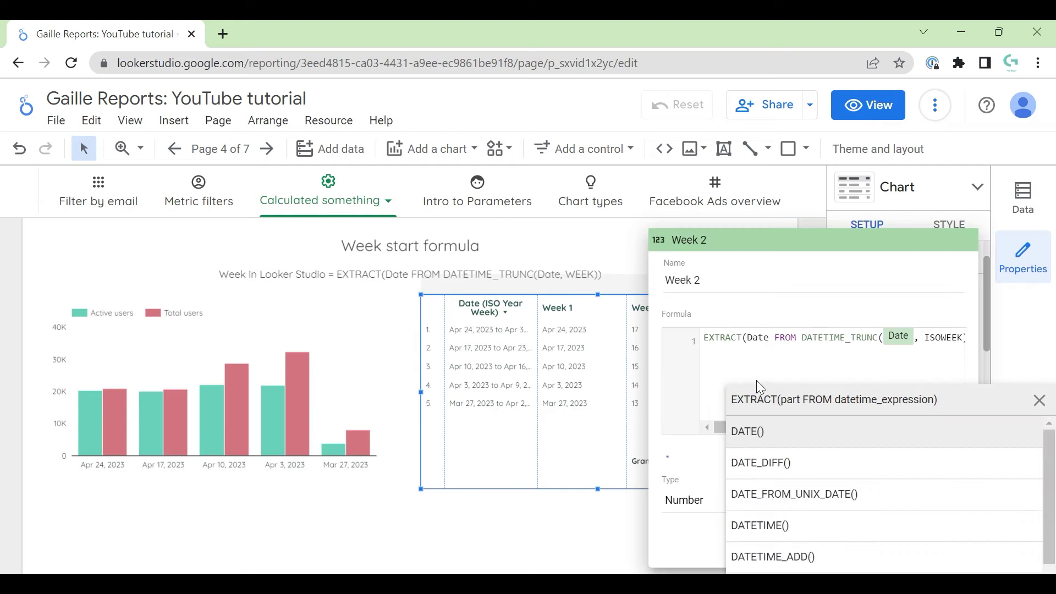
click(767, 361)
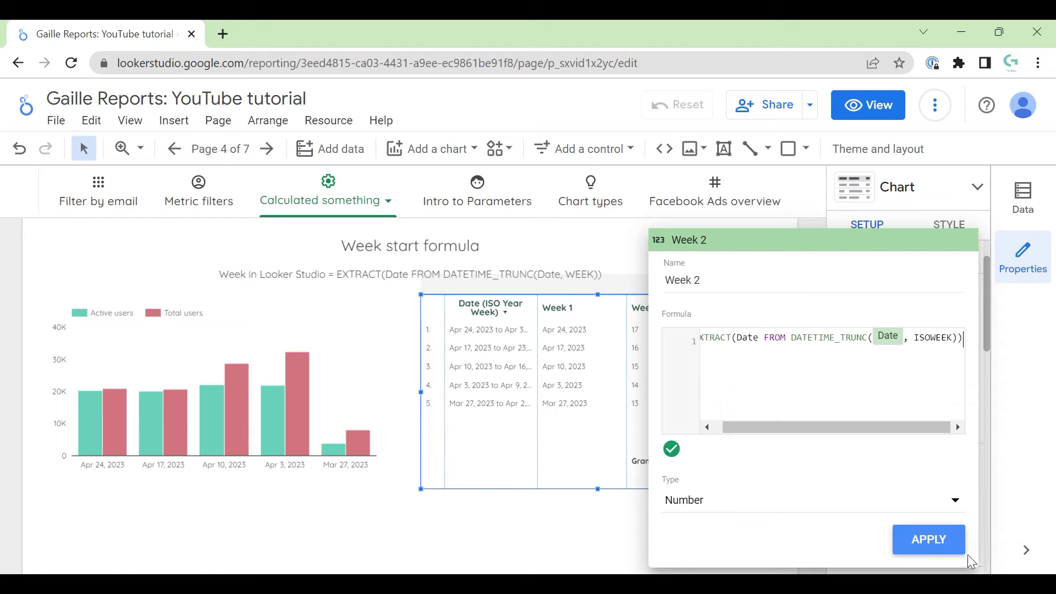
click(935, 536)
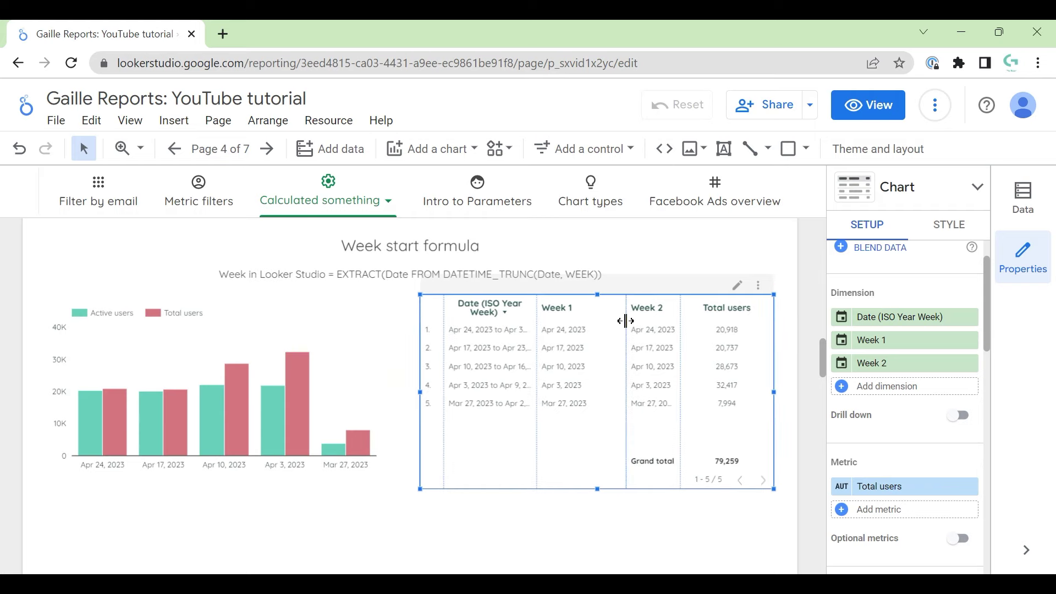
drag(625, 319, 604, 323)
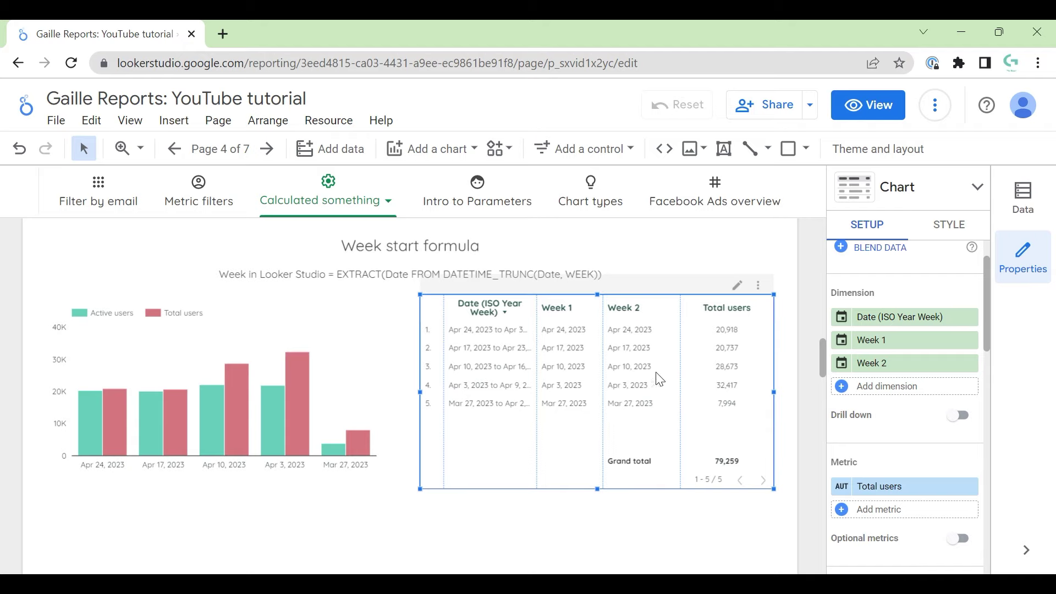
click(842, 341)
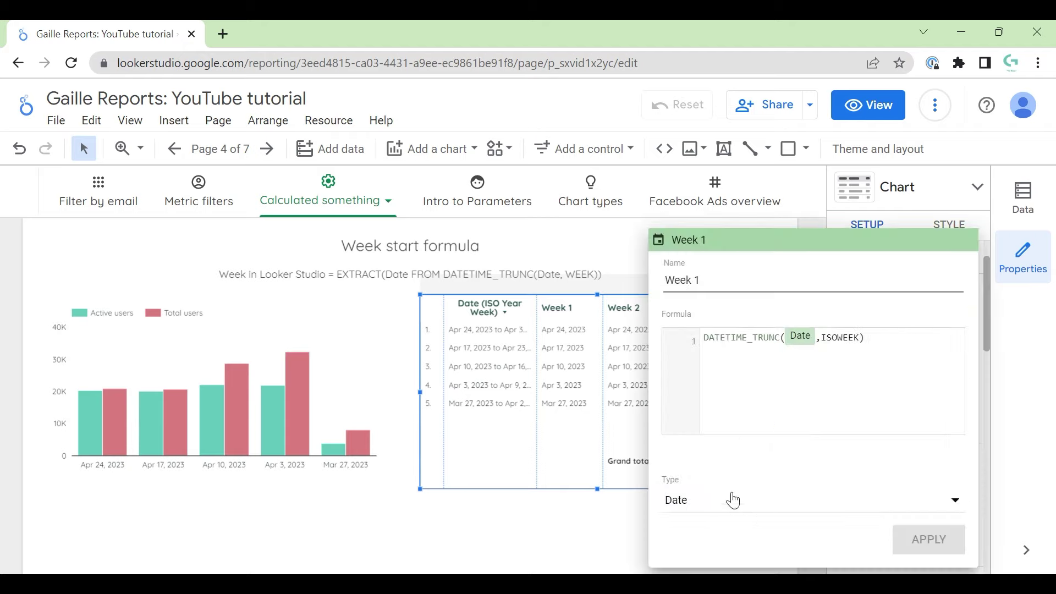
click(596, 525)
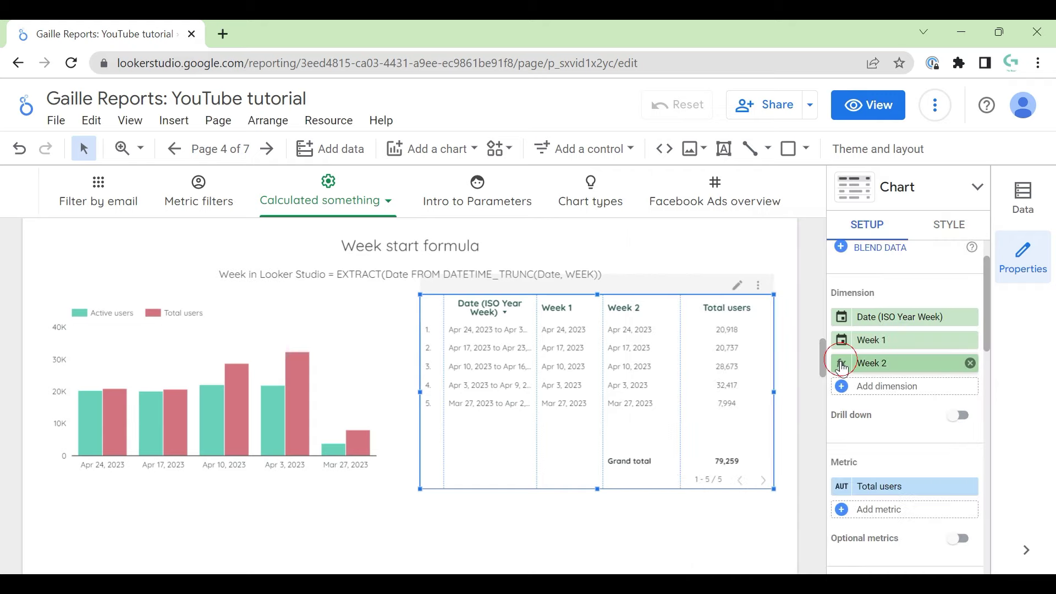
click(846, 361)
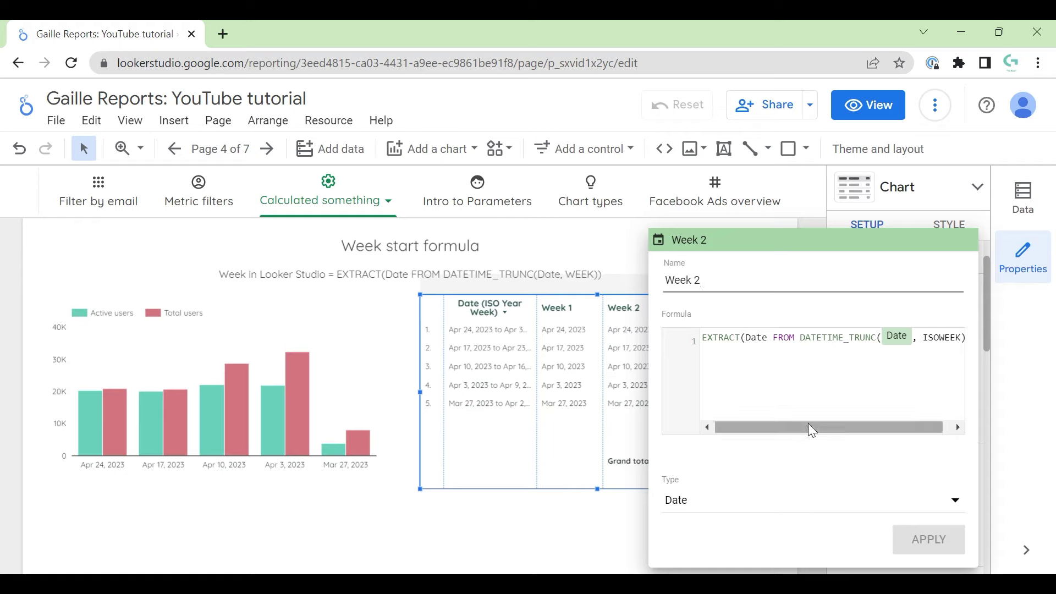
drag(812, 429, 873, 427)
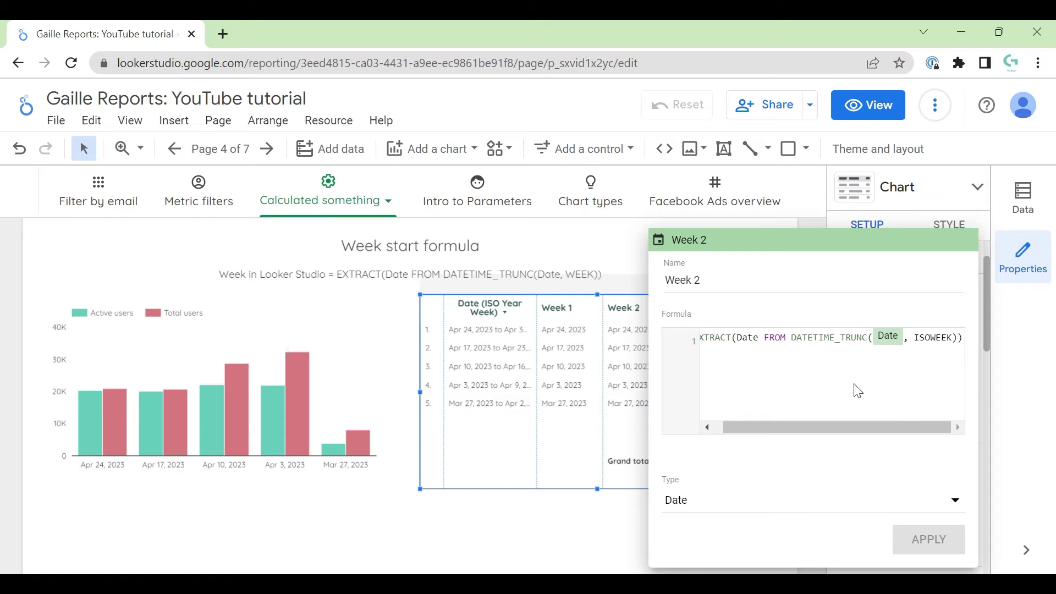
drag(801, 427, 706, 428)
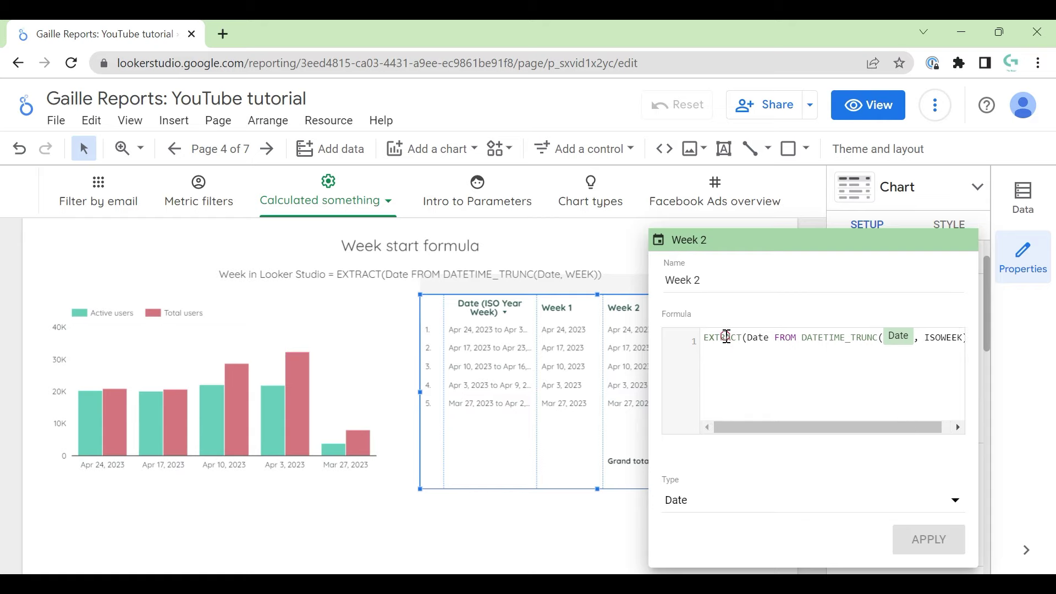
click(721, 359)
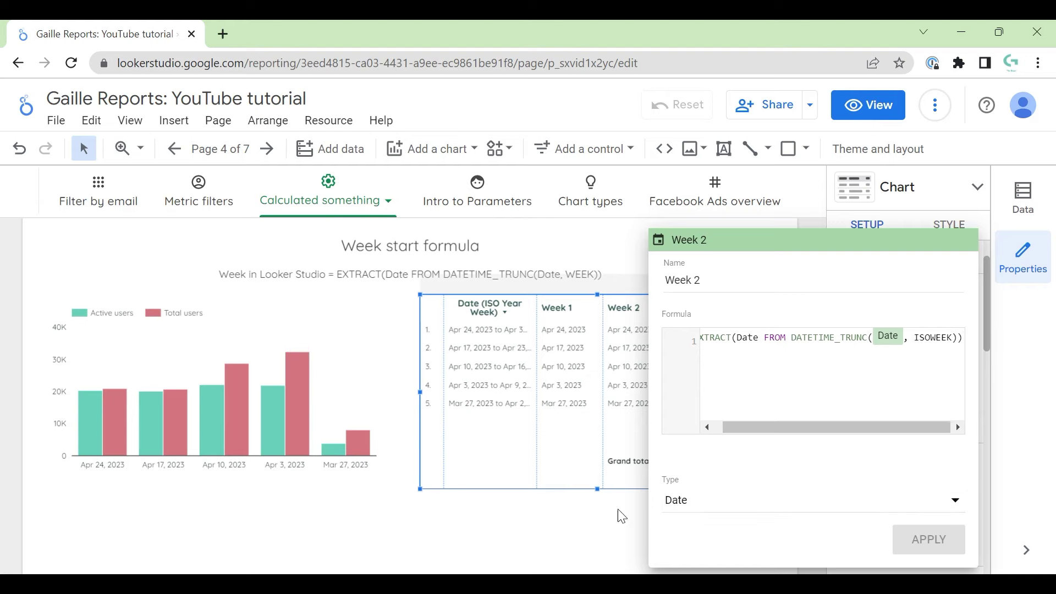
click(797, 368)
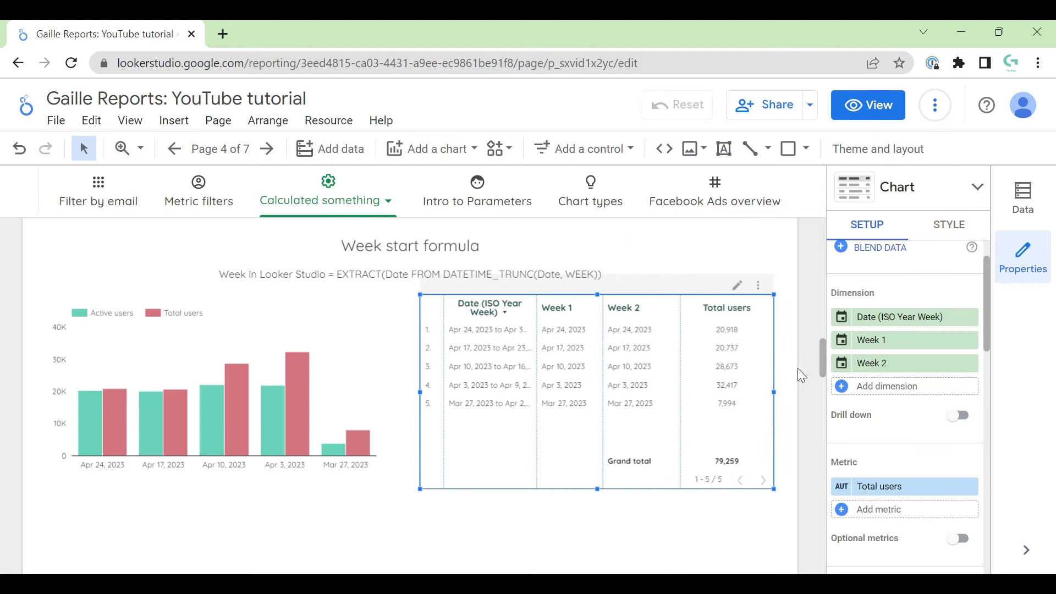
click(838, 346)
drag(885, 335, 710, 306)
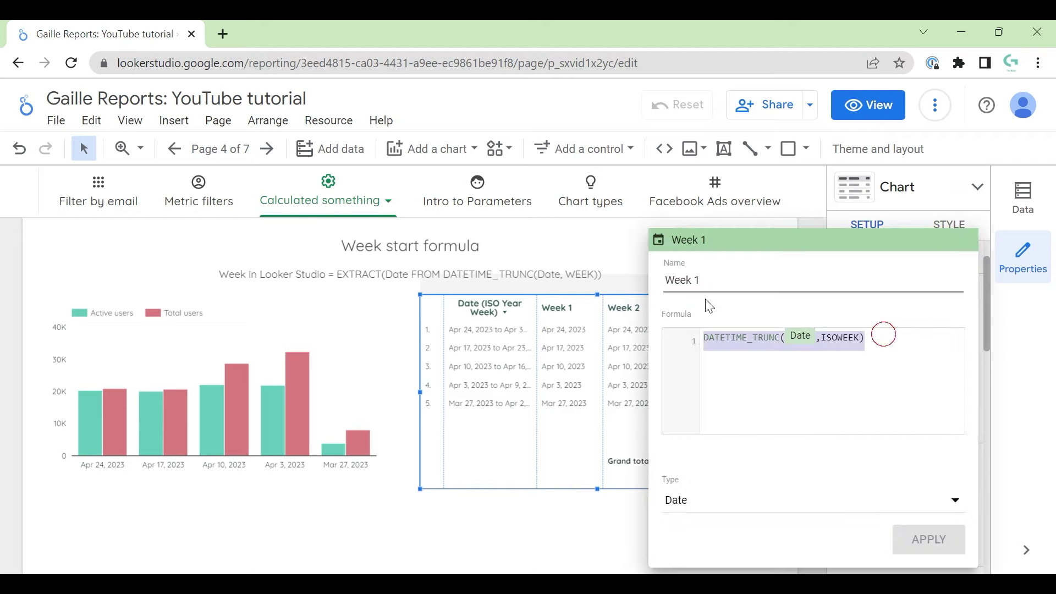
click(625, 511)
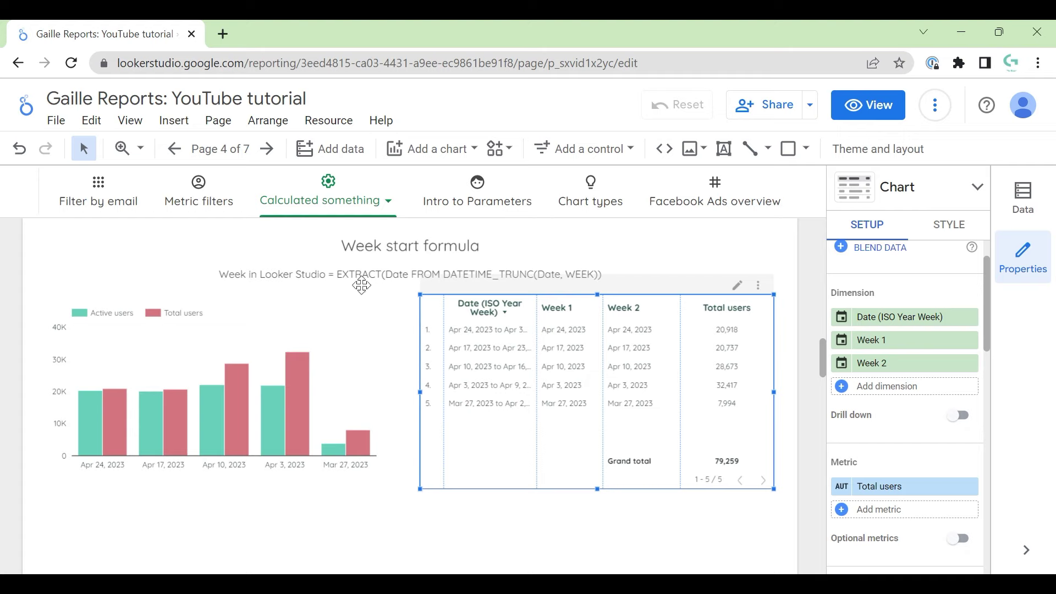
Click an empty spot on the report canvas to deselect the table.
click(599, 553)
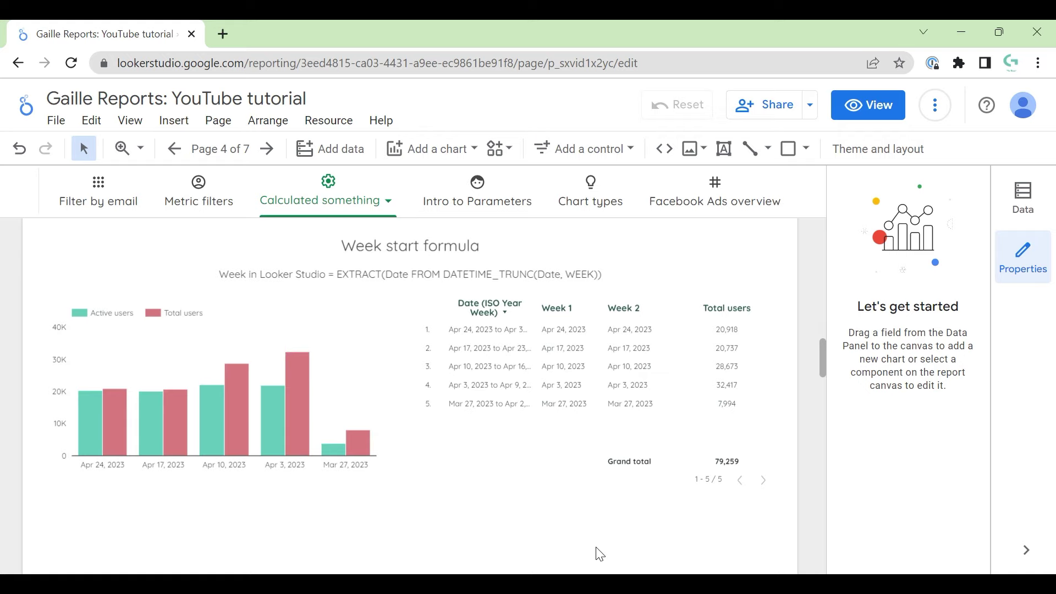